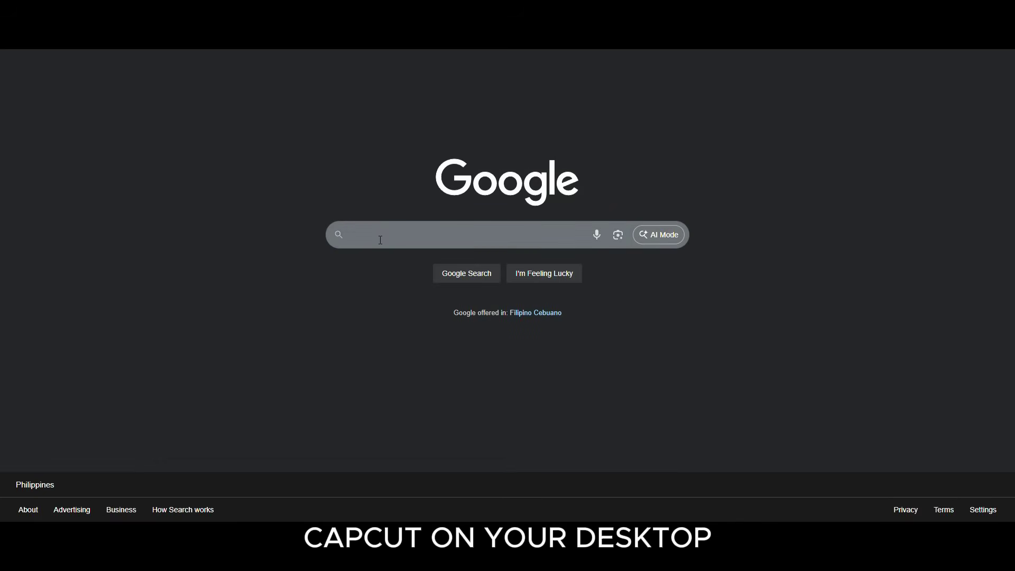
- Search Google for 'capcut'
left_click(380, 239)
type("capcut")
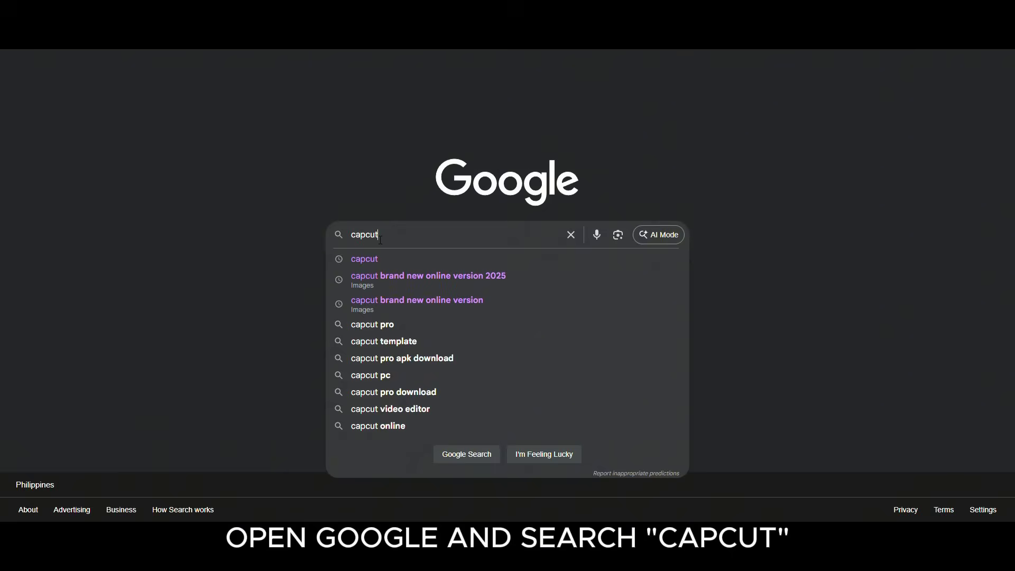
key("Return")
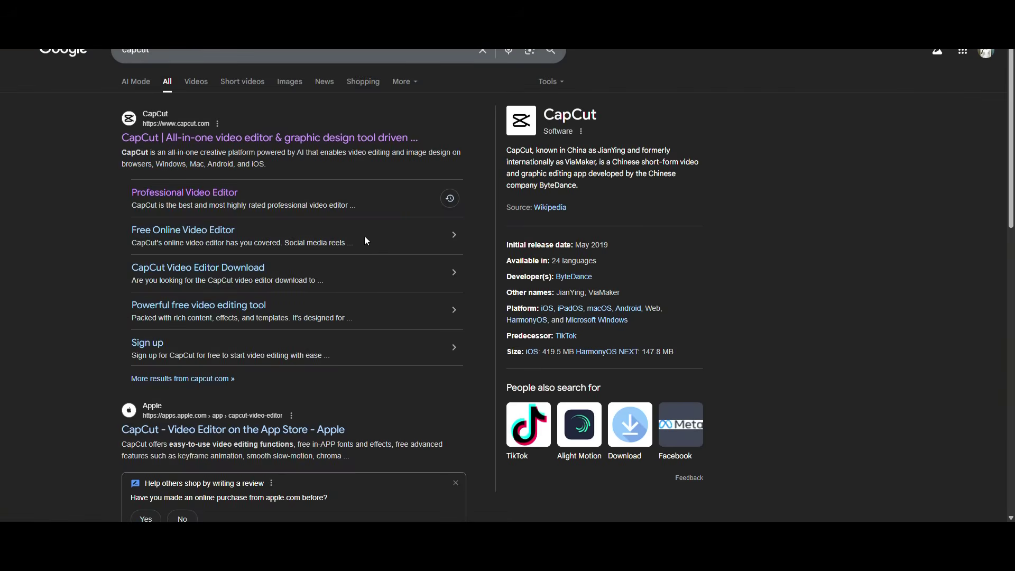
- Open the official CapCut website from the top search result and scroll down its page
left_click(280, 141)
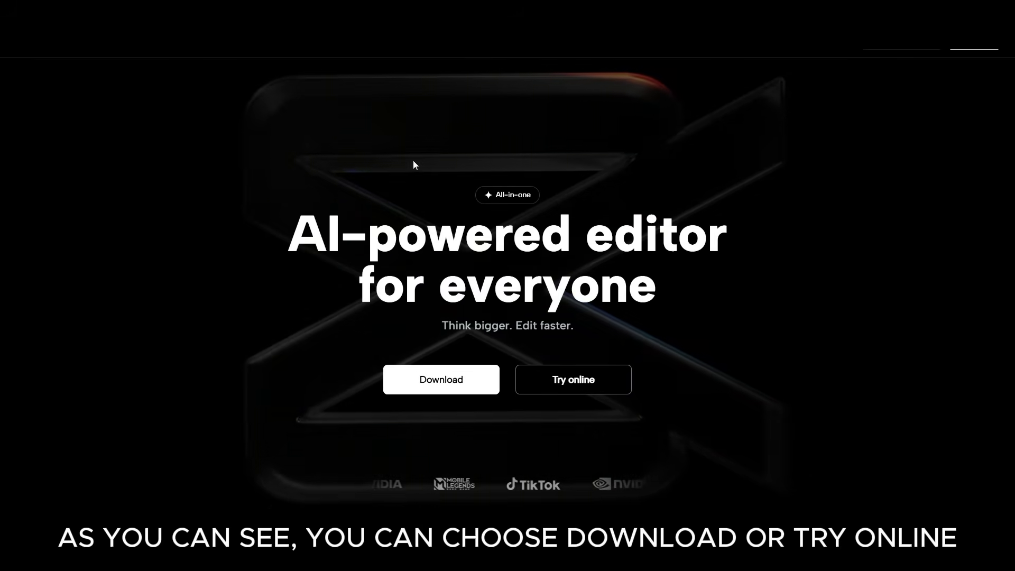
scroll(414, 160, "down", 2)
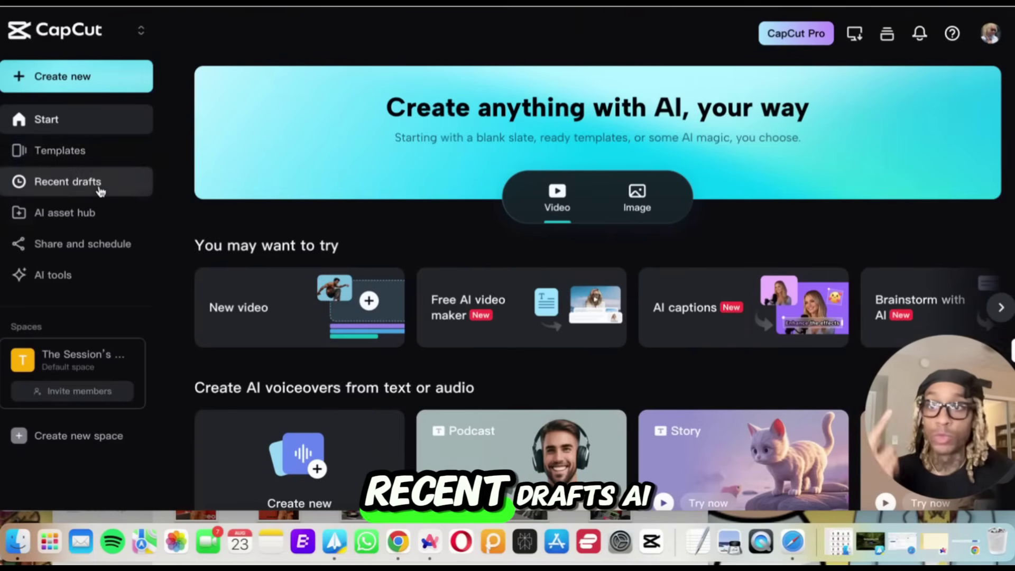
left_click(115, 272)
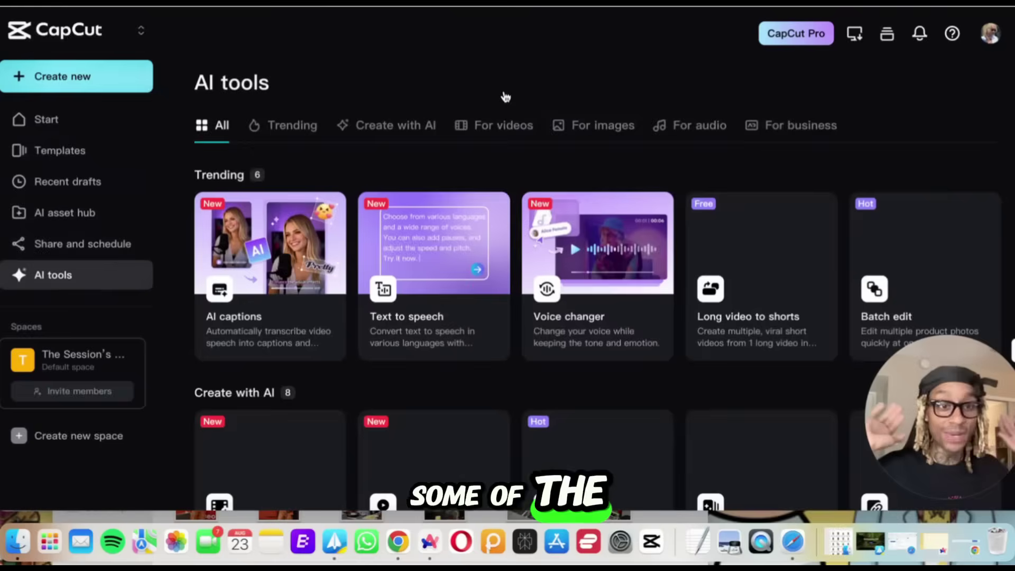
scroll(506, 96, "down", 2)
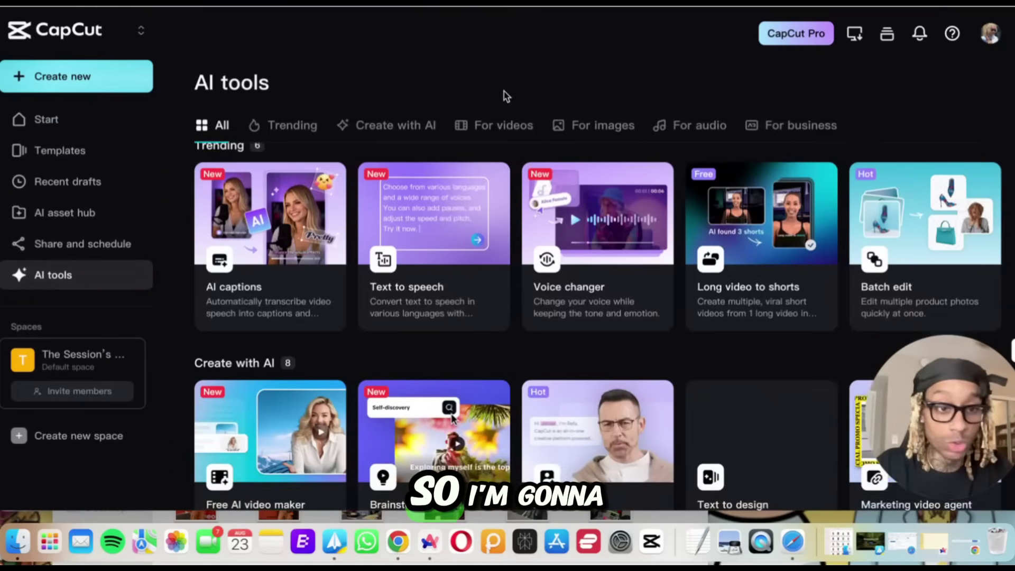
scroll(506, 97, "up", 2)
scroll(507, 96, "down", 1)
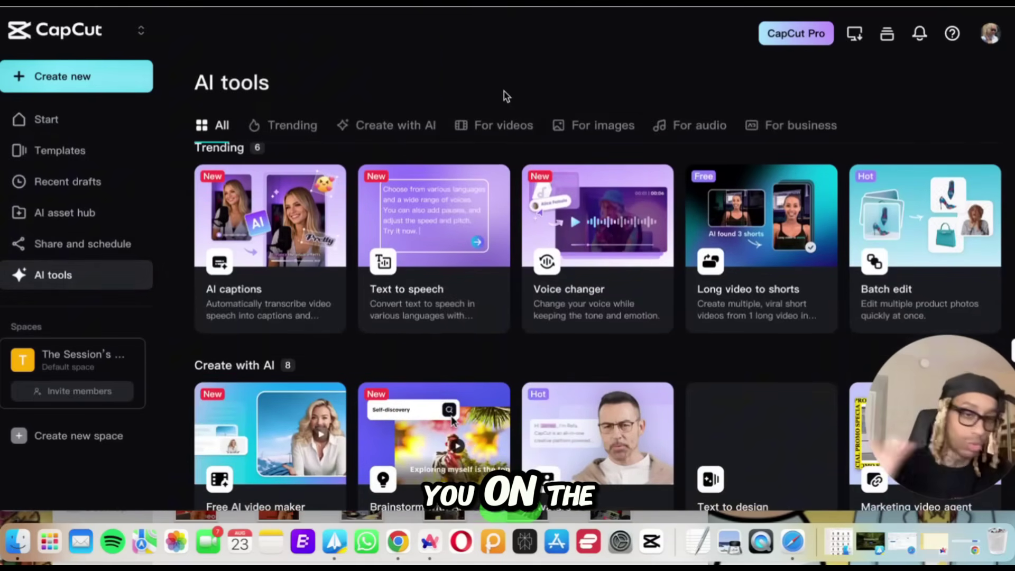
scroll(506, 96, "down", 1)
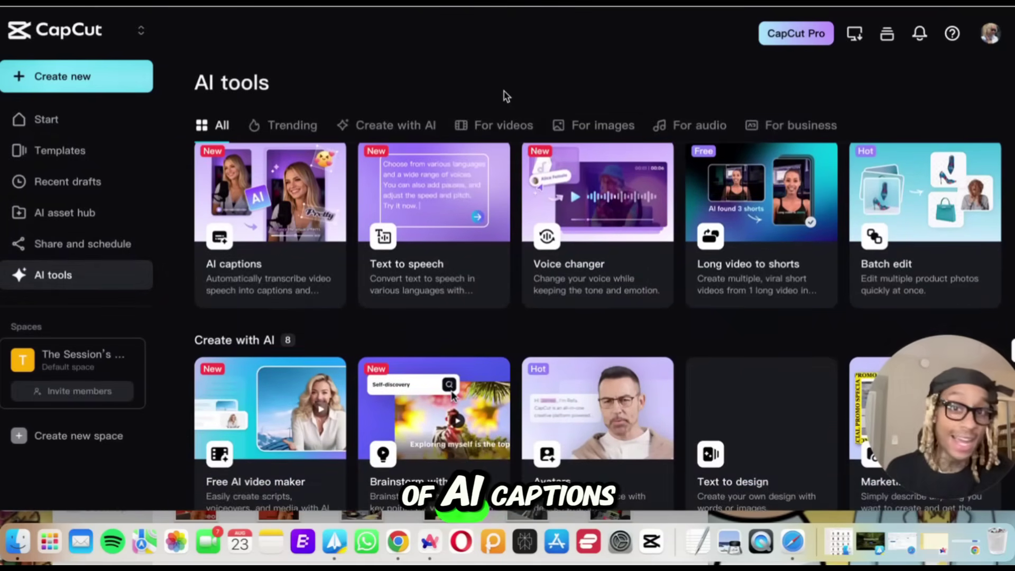
scroll(506, 96, "down", 2)
scroll(506, 96, "up", 3)
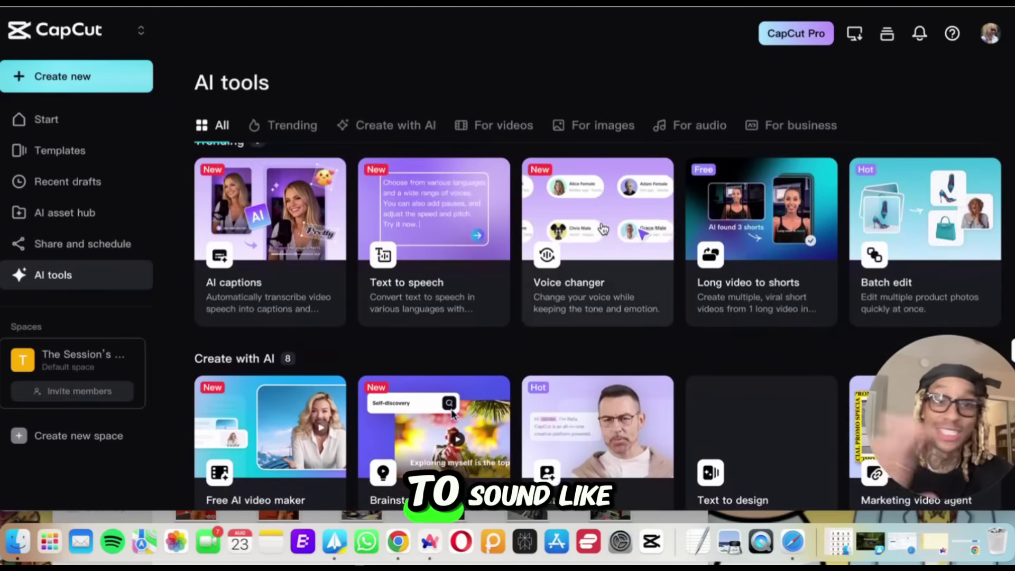
scroll(603, 228, "down", 1)
scroll(740, 275, "up", 2)
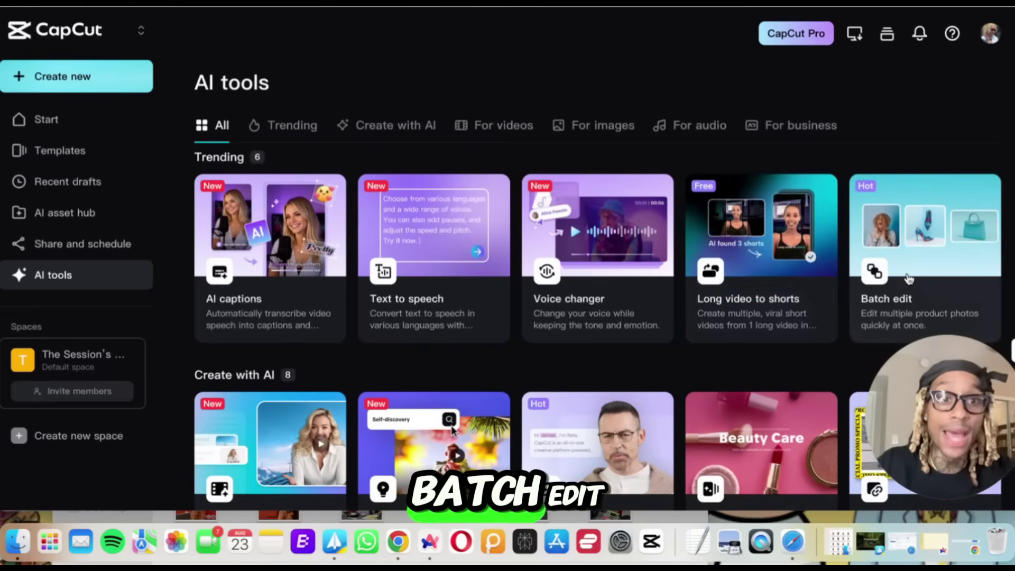
scroll(909, 279, "down", 3)
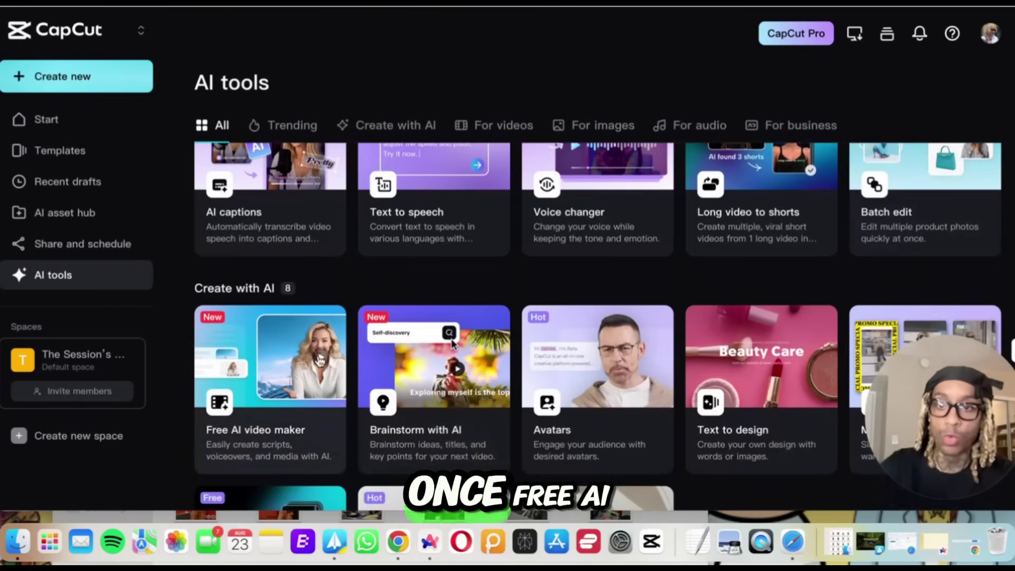
scroll(318, 400, "down", 3)
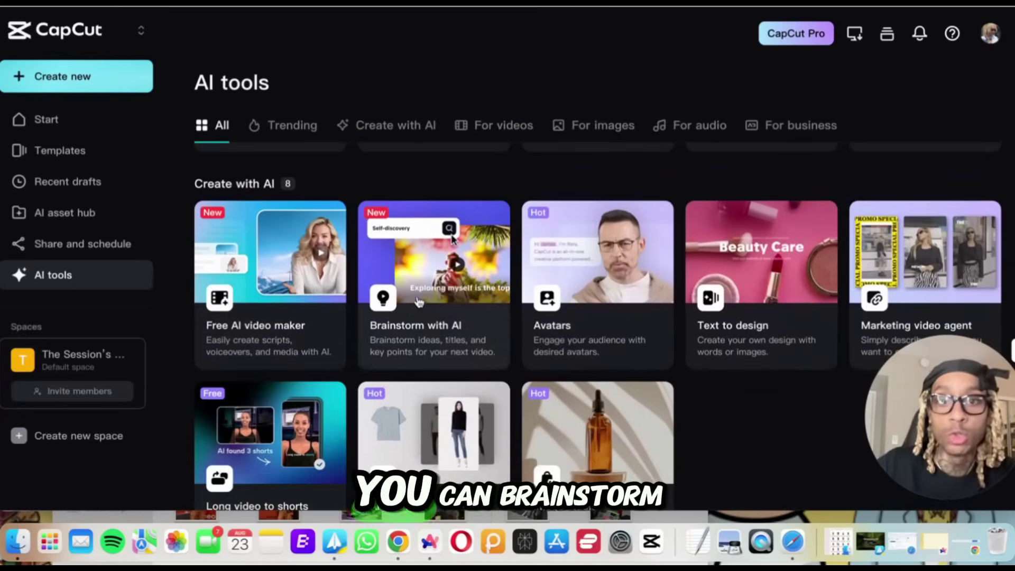
scroll(633, 295, "down", 3)
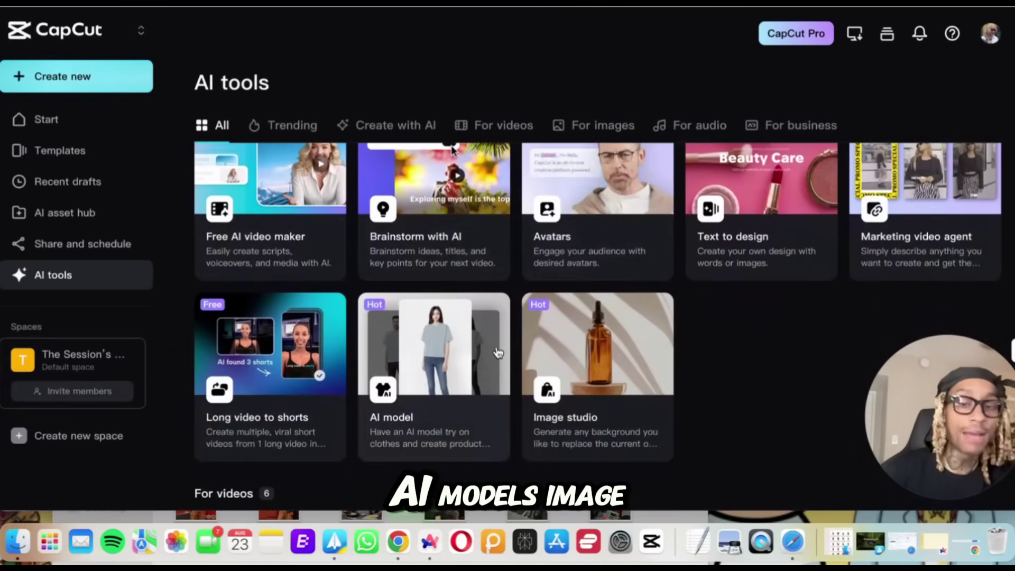
scroll(476, 353, "down", 10)
scroll(497, 351, "down", 5)
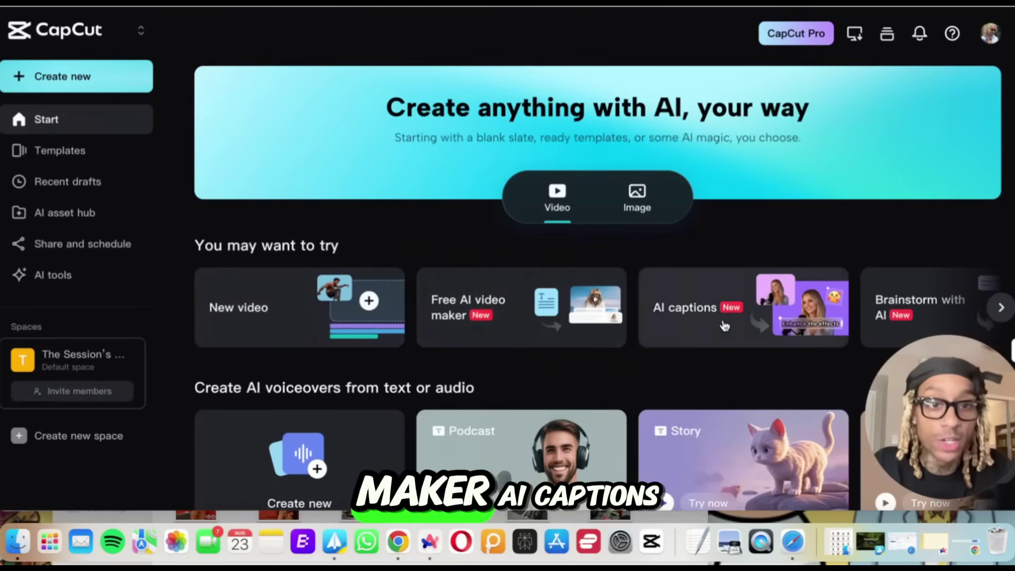
- Switch the Start page to Image and browse its formats and AI templates
scroll(725, 326, "right", 4)
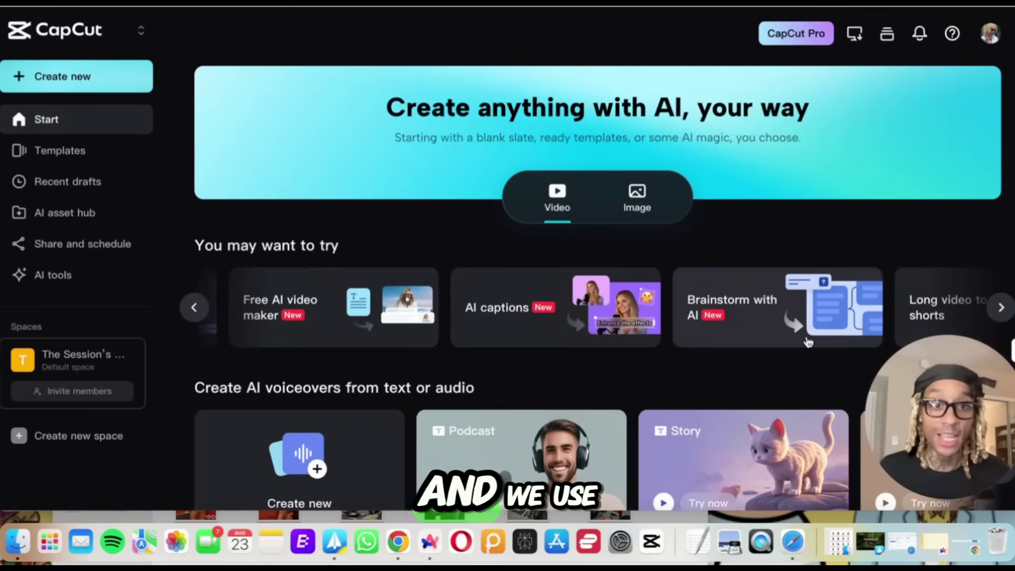
left_click(637, 200)
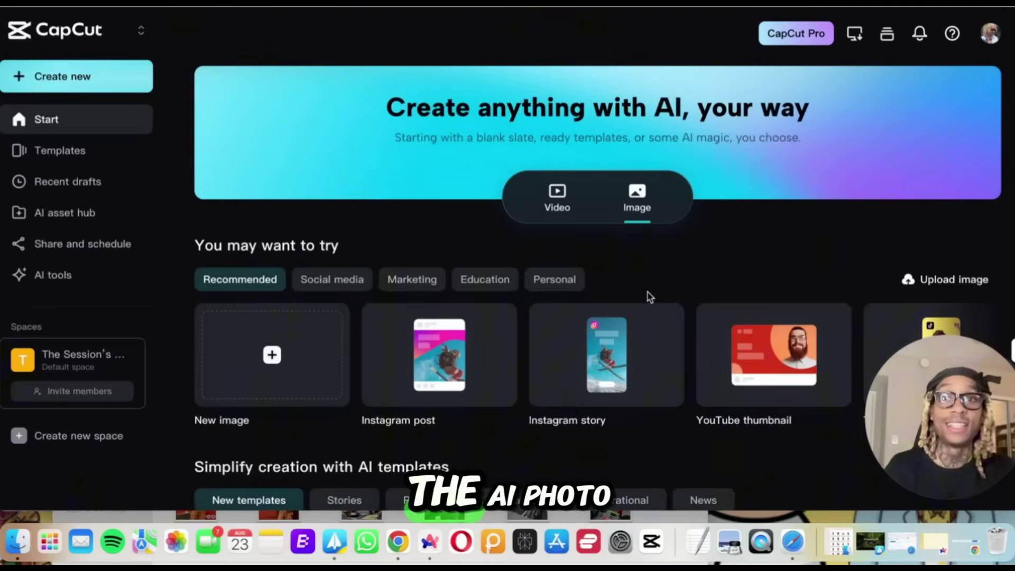
scroll(650, 297, "down", 6)
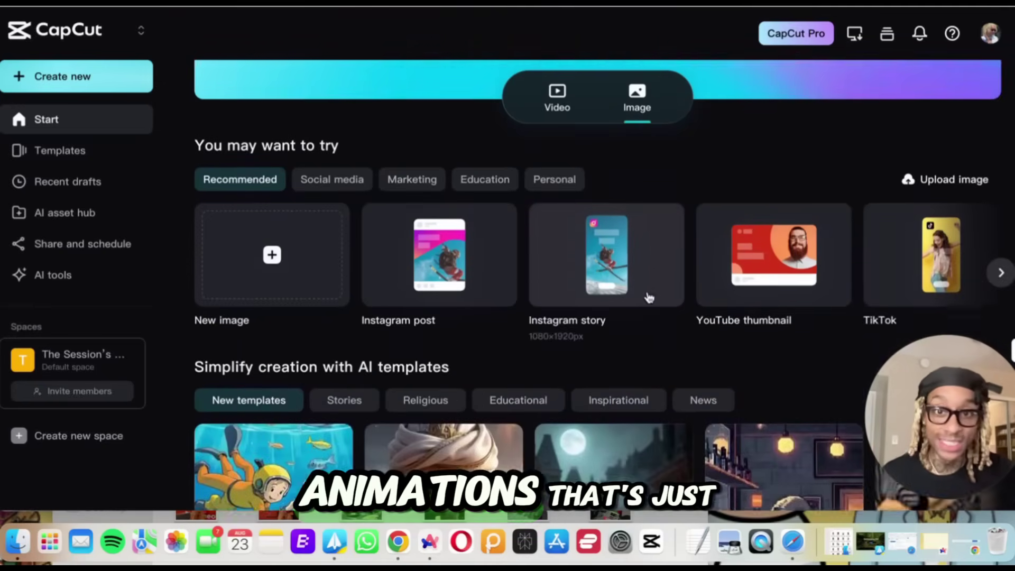
scroll(650, 297, "up", 2)
scroll(648, 296, "up", 1)
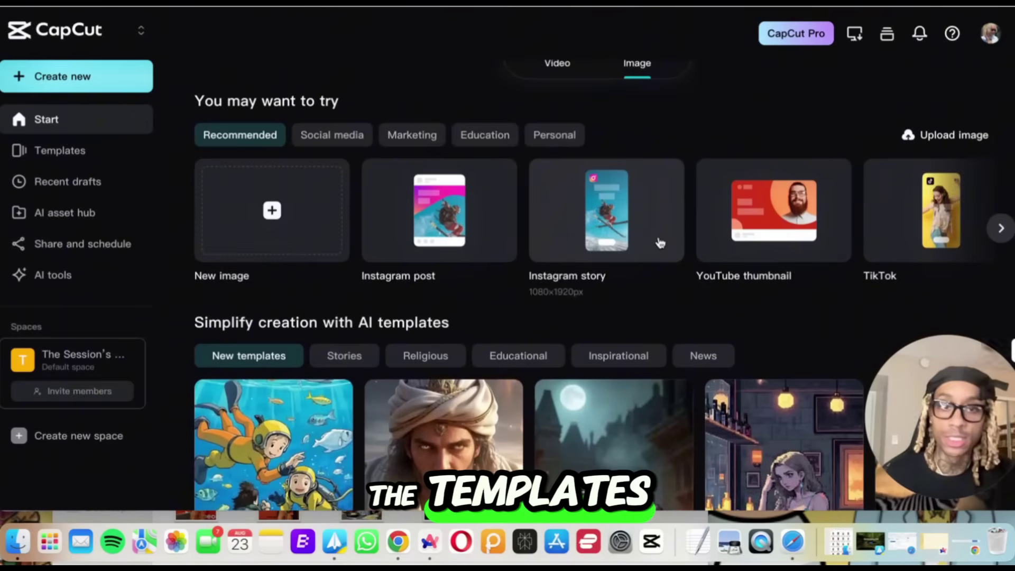
scroll(661, 243, "right", 5)
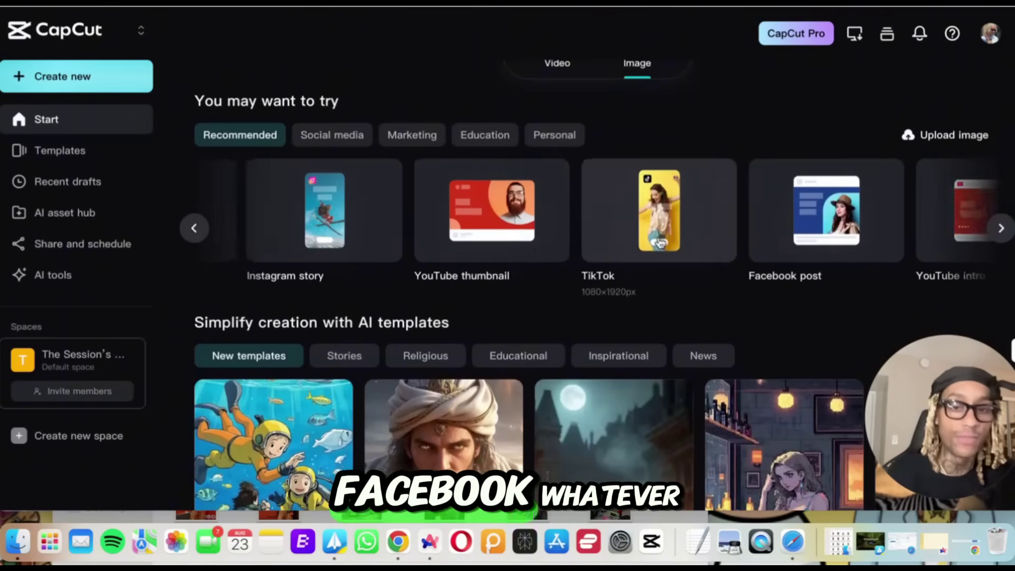
scroll(659, 243, "left", 4)
- Browse back and forth through the AI templates carousel previews
scroll(620, 292, "down", 4)
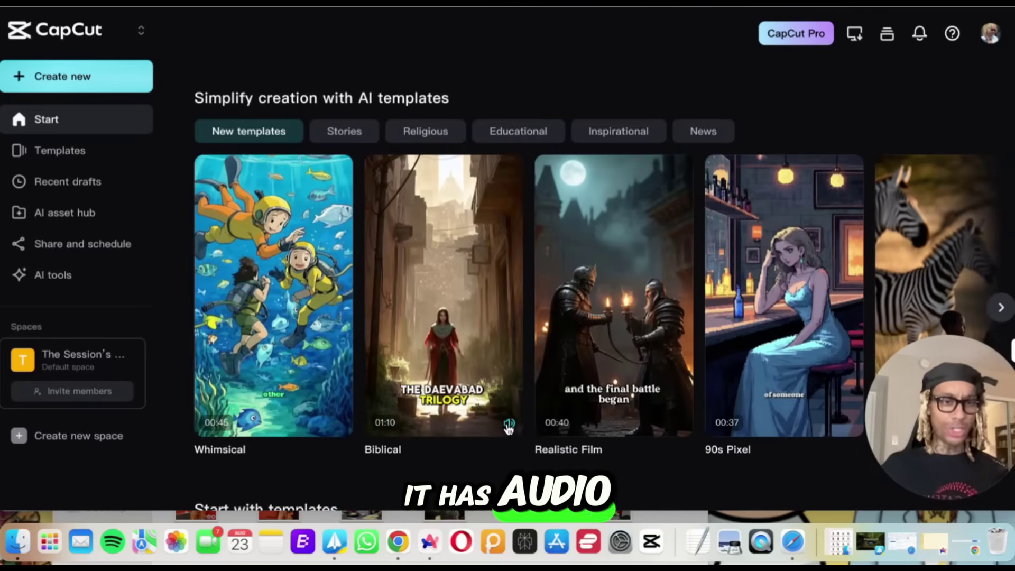
scroll(750, 314, "right", 2)
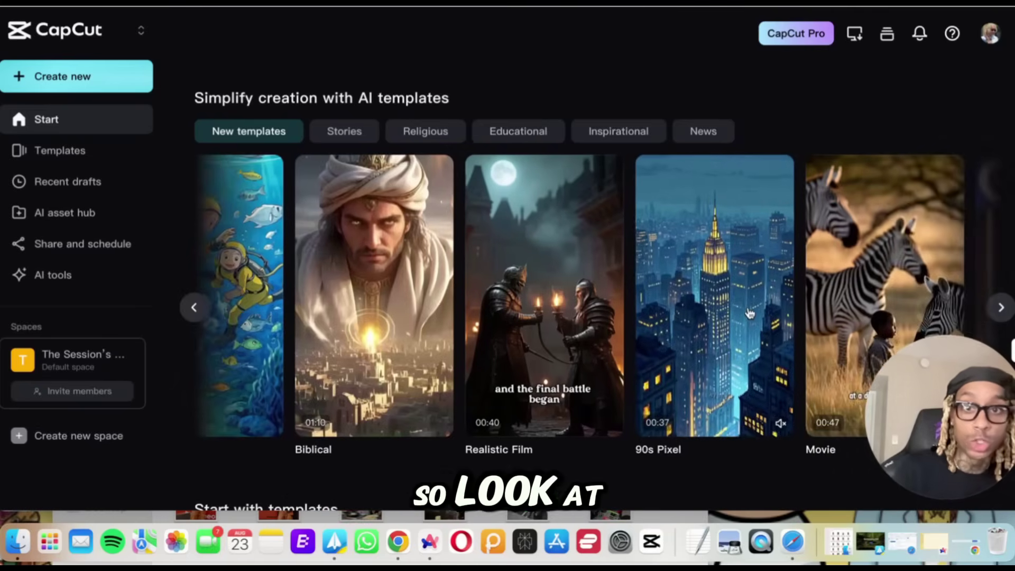
scroll(750, 314, "right", 3)
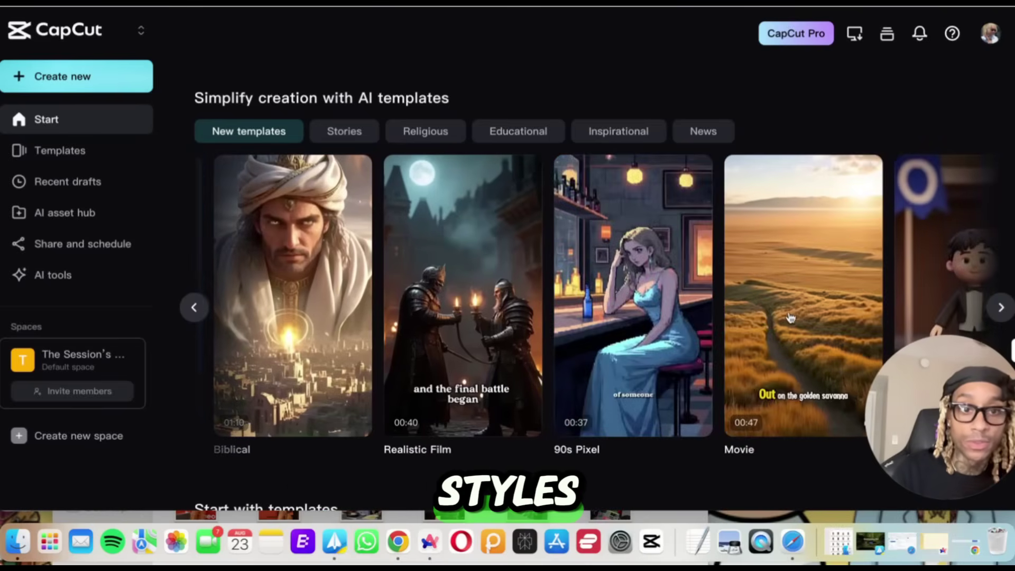
scroll(791, 317, "right", 3)
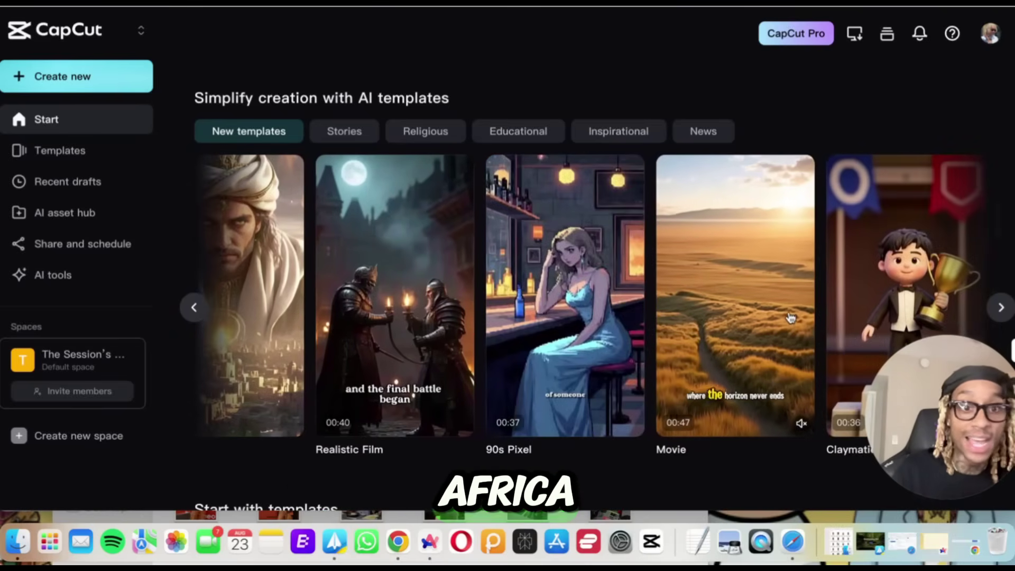
scroll(790, 317, "right", 4)
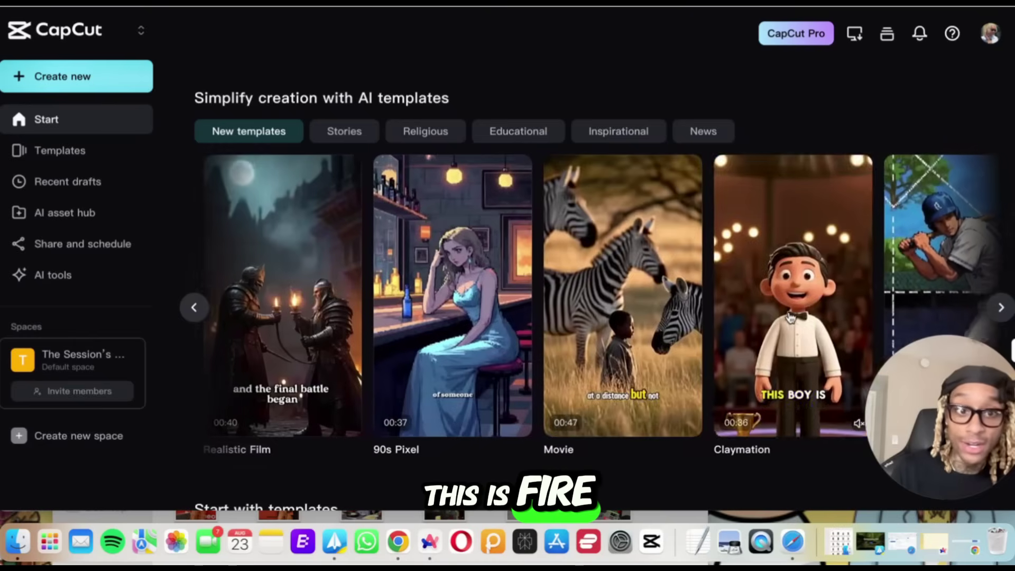
scroll(791, 317, "right", 5)
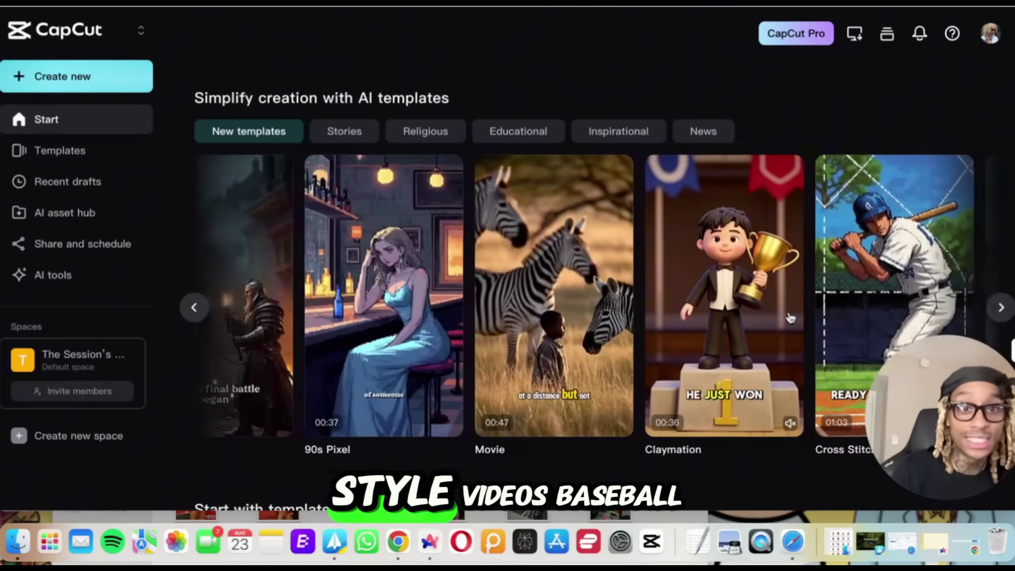
scroll(791, 318, "right", 8)
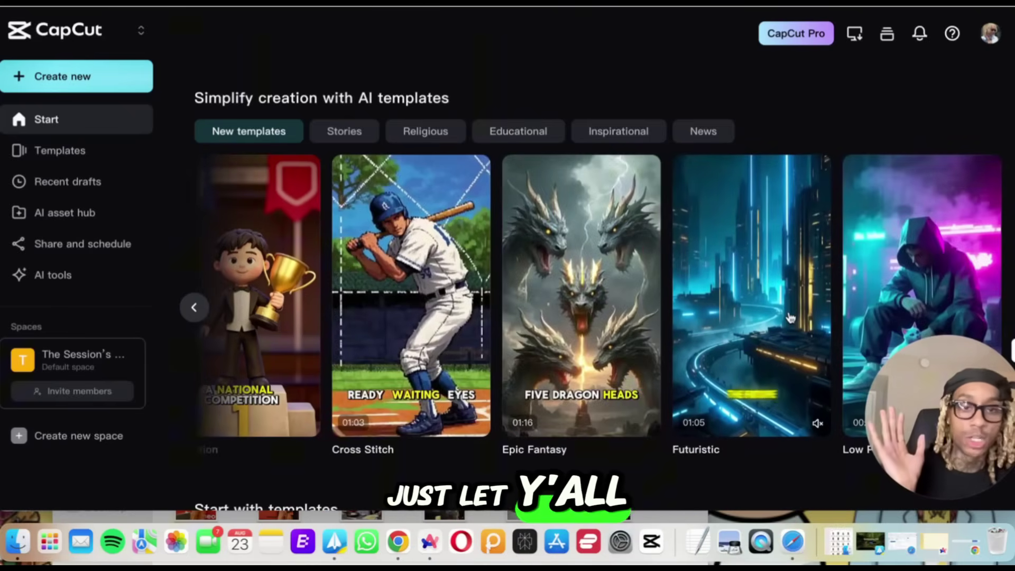
scroll(790, 318, "left", 14)
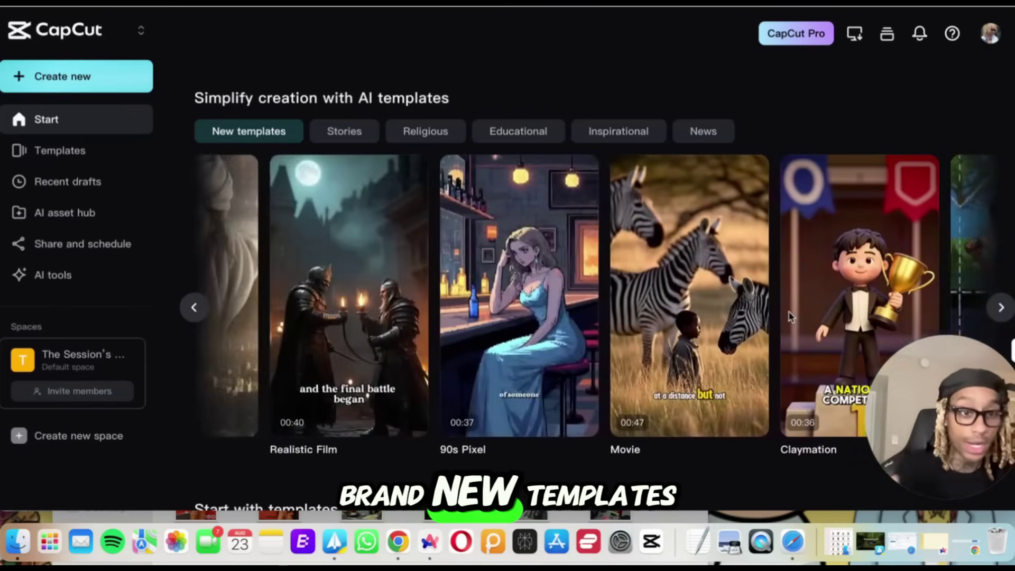
scroll(791, 317, "left", 6)
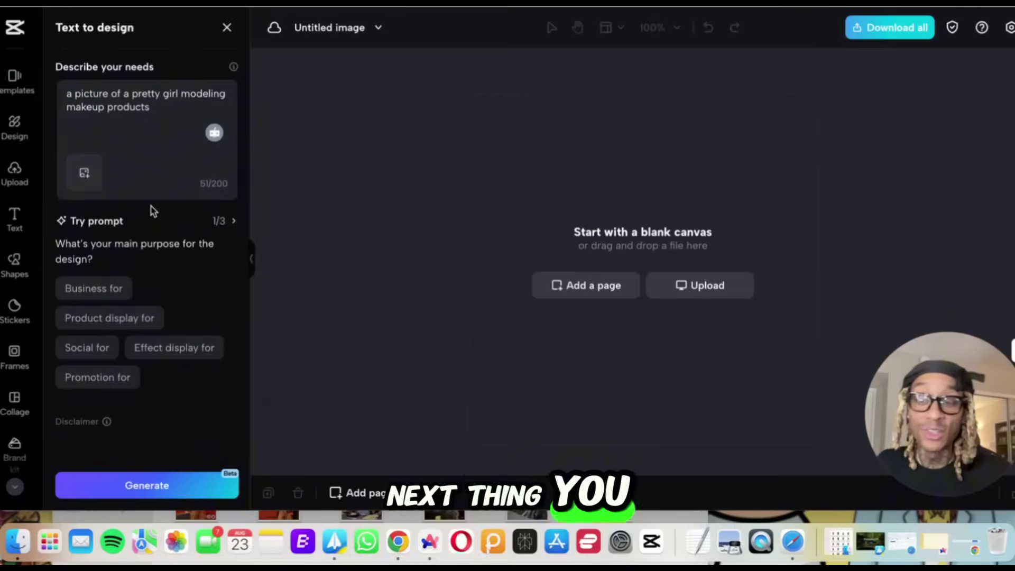
- Generate Text to design results from the makeup model prompt
left_click(154, 146)
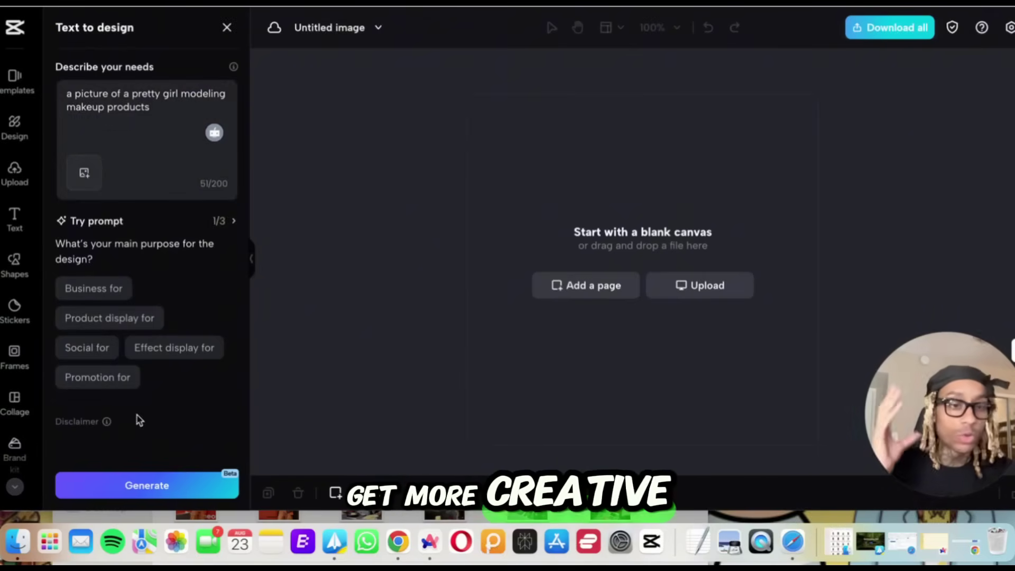
left_click(141, 491)
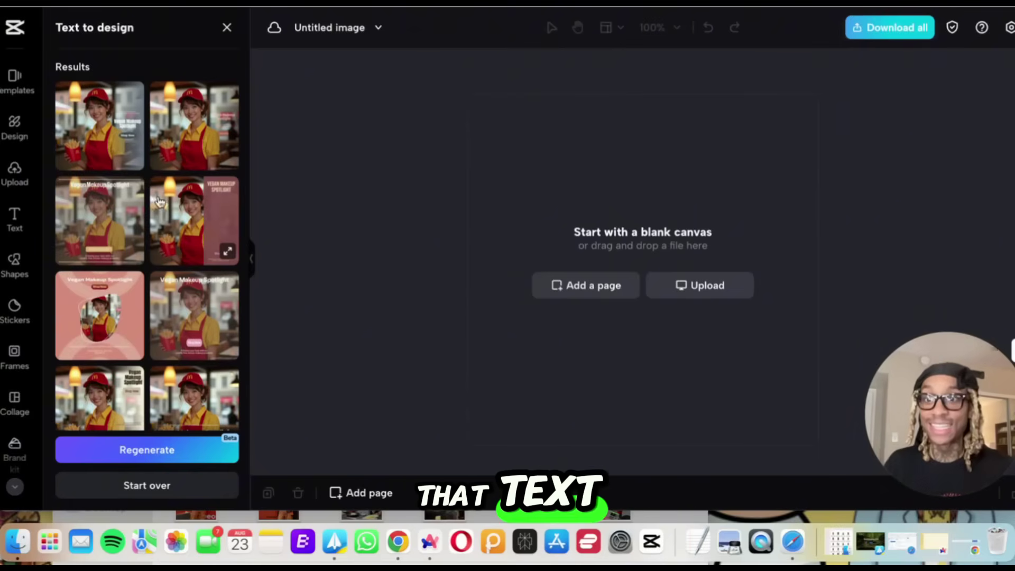
- Try several results and keep the photo design with centred title and Shop Now
scroll(104, 221, "down", 2)
left_click(100, 270)
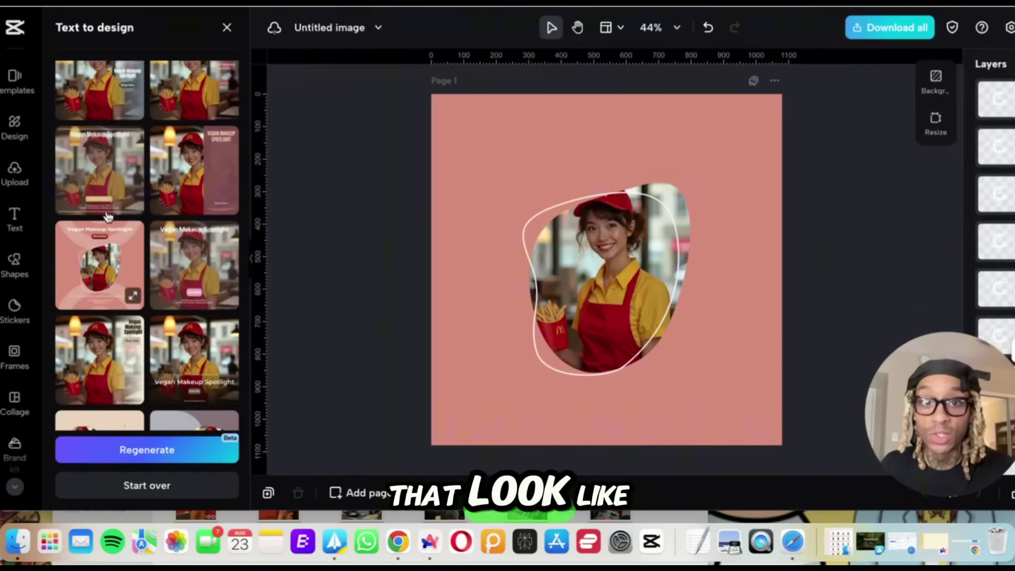
left_click(132, 200)
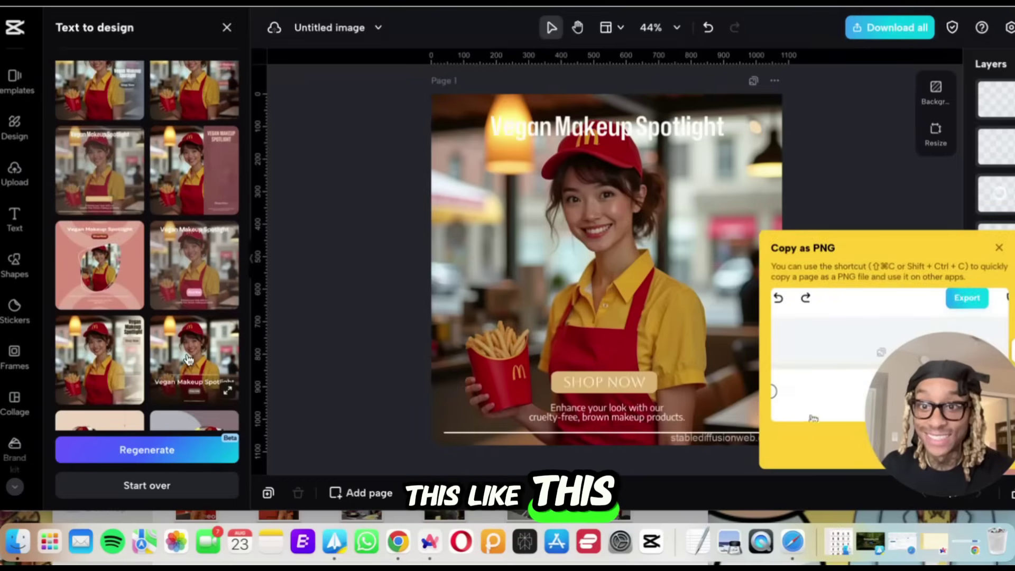
left_click(187, 359)
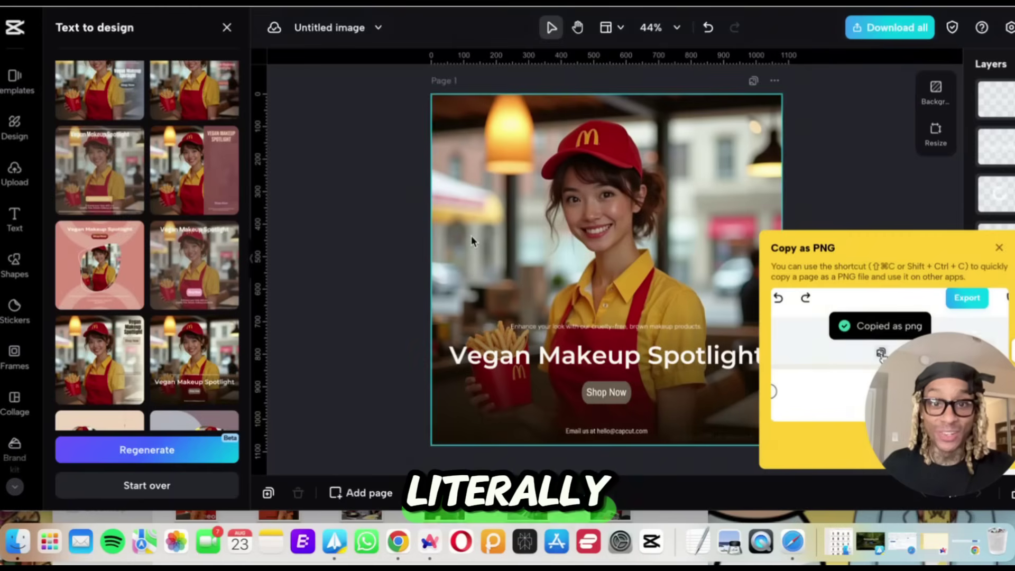
scroll(472, 241, "down", 3)
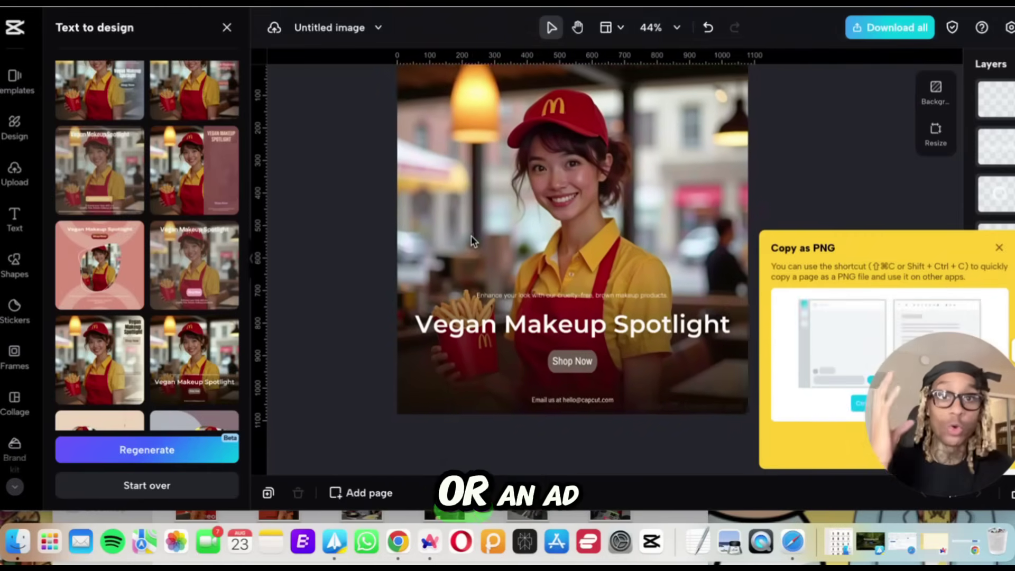
scroll(472, 241, "up", 2)
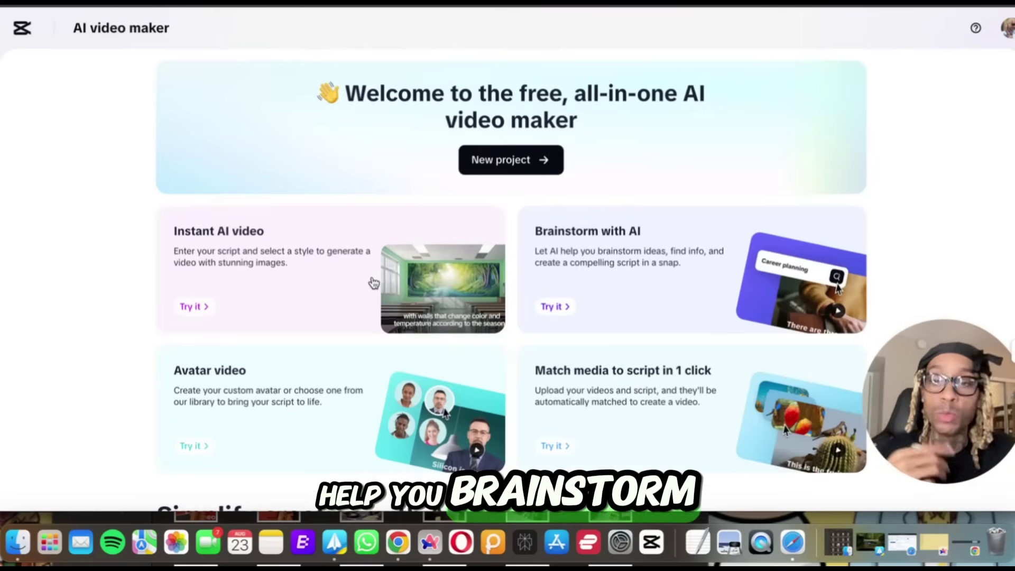
- Scroll the AI video maker page past its tool cards to AI templates
scroll(278, 397, "down", 2)
scroll(278, 398, "down", 5)
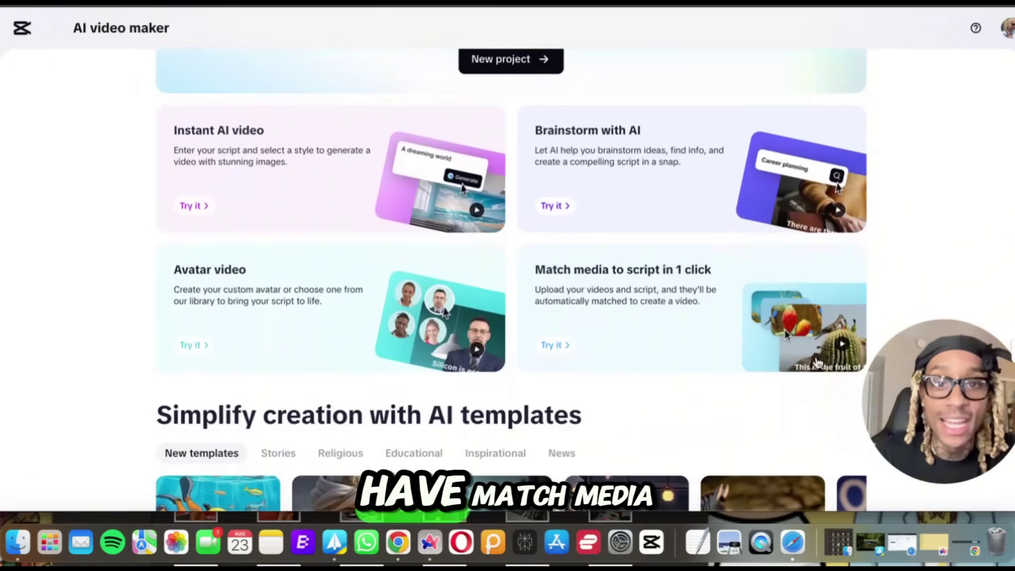
scroll(817, 362, "down", 3)
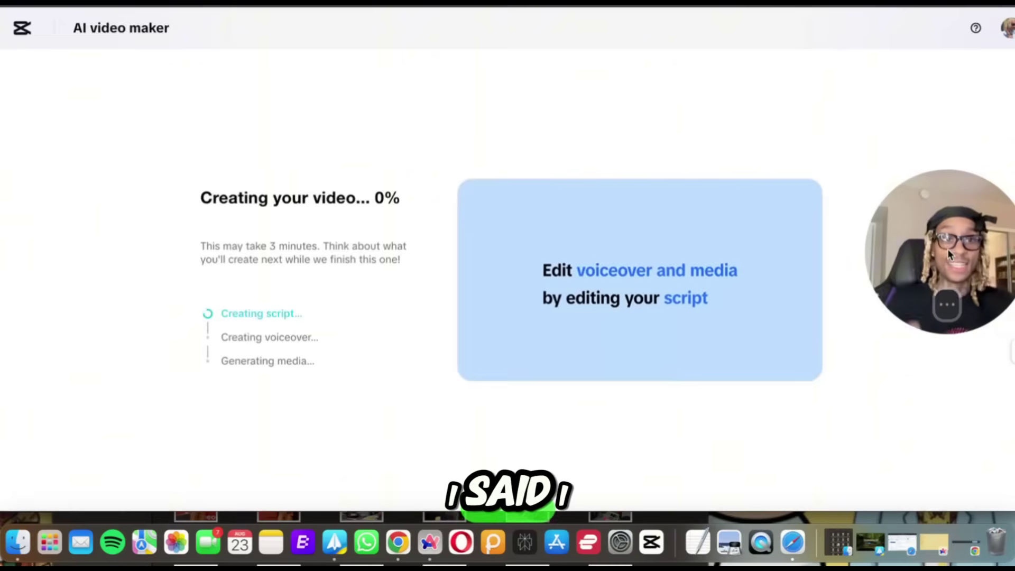
- Let Instant AI video finish generating the 55-second makeup tutorial with script and images
left_click_drag(948, 249, 951, 368)
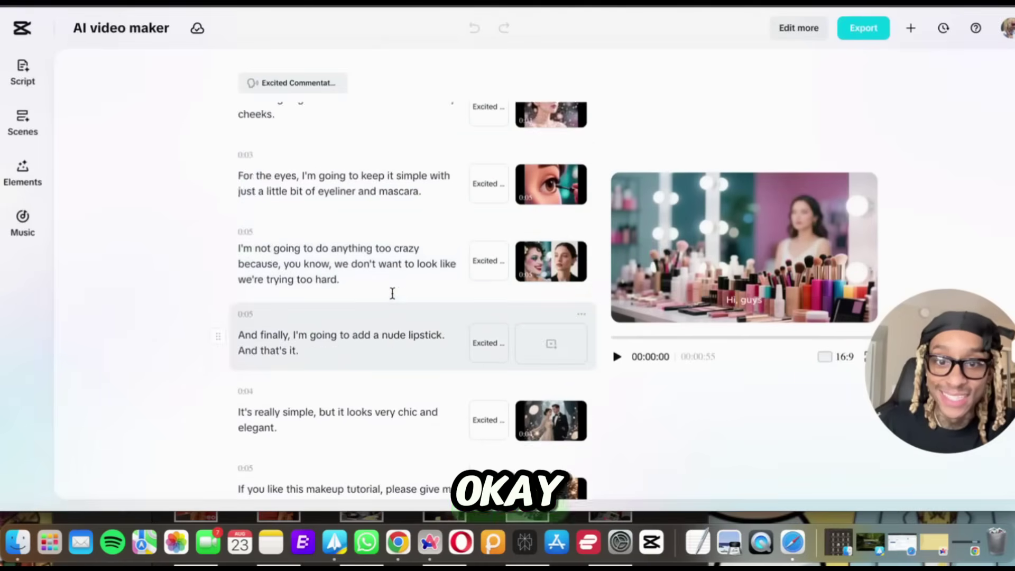
- Scroll through the generated tutorial's scene-by-scene script
scroll(393, 294, "up", 8)
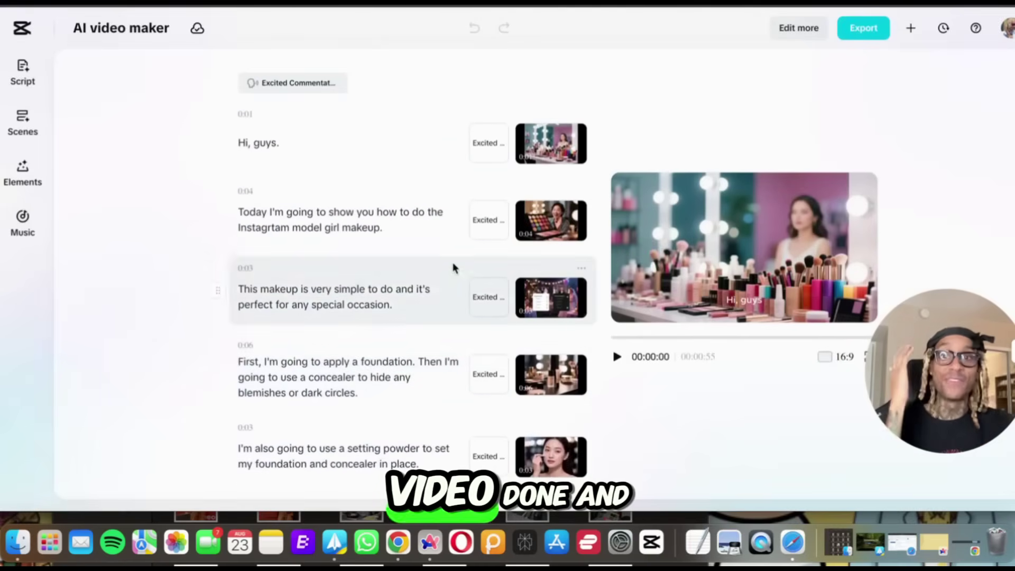
scroll(442, 245, "down", 6)
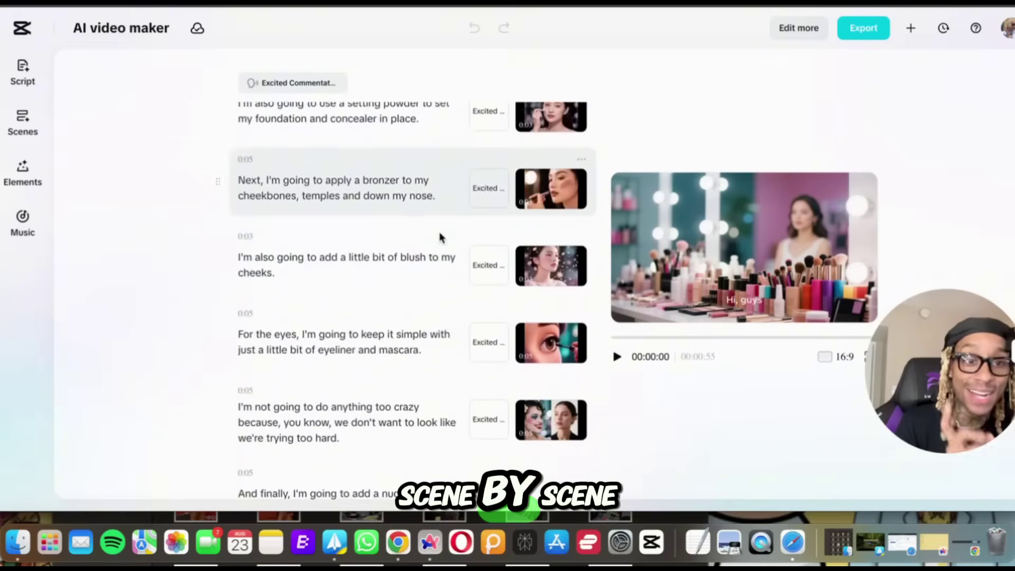
scroll(442, 238, "down", 4)
scroll(439, 231, "up", 6)
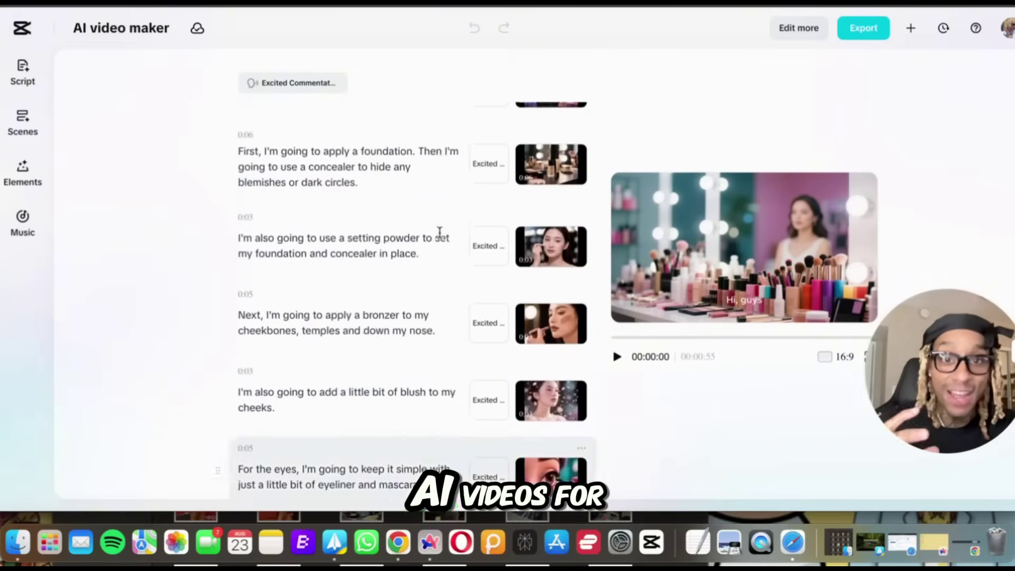
scroll(440, 231, "up", 4)
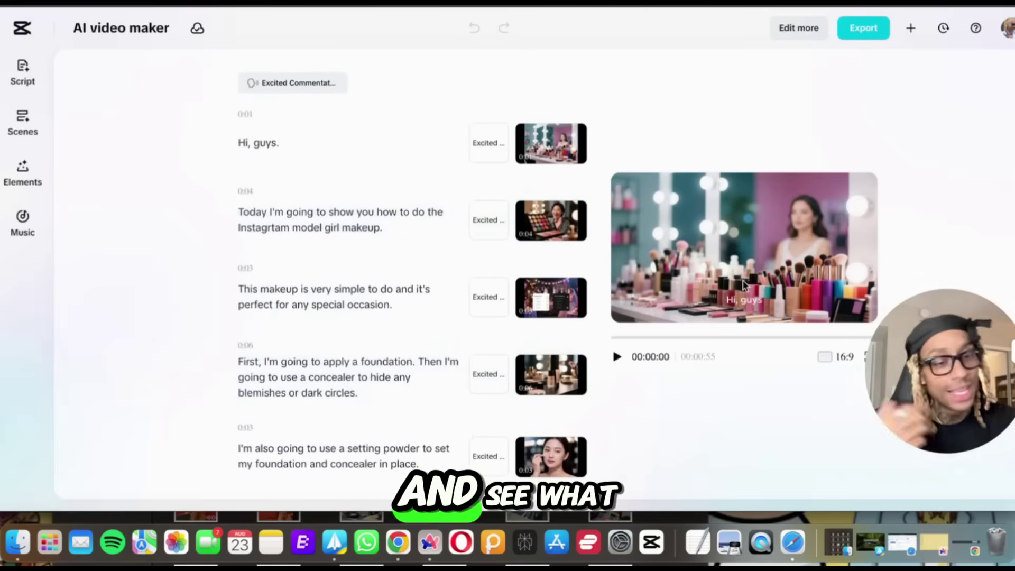
- Delete the Excited Commentator voiceover from all scenes
left_click(490, 149)
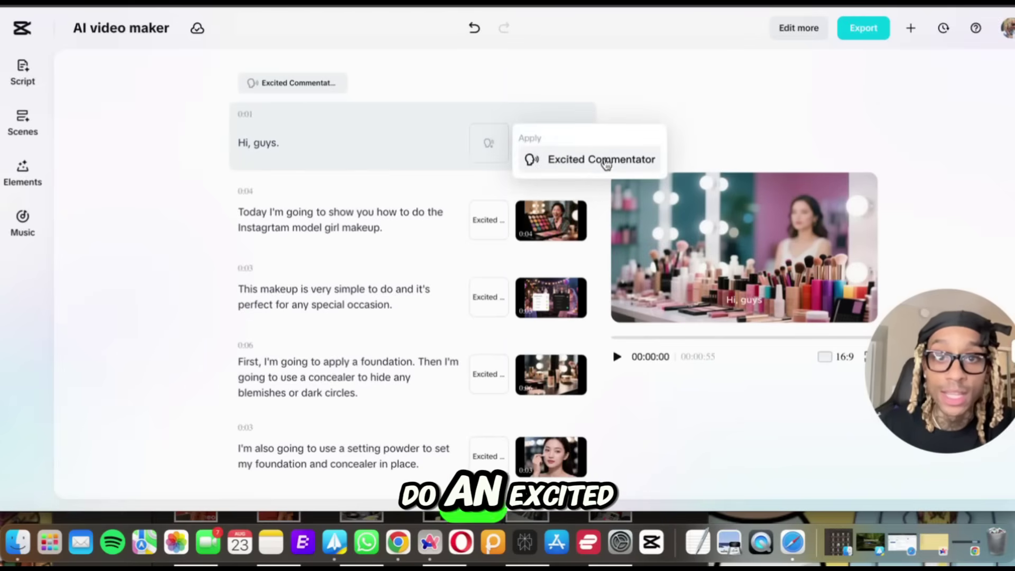
left_click(344, 73)
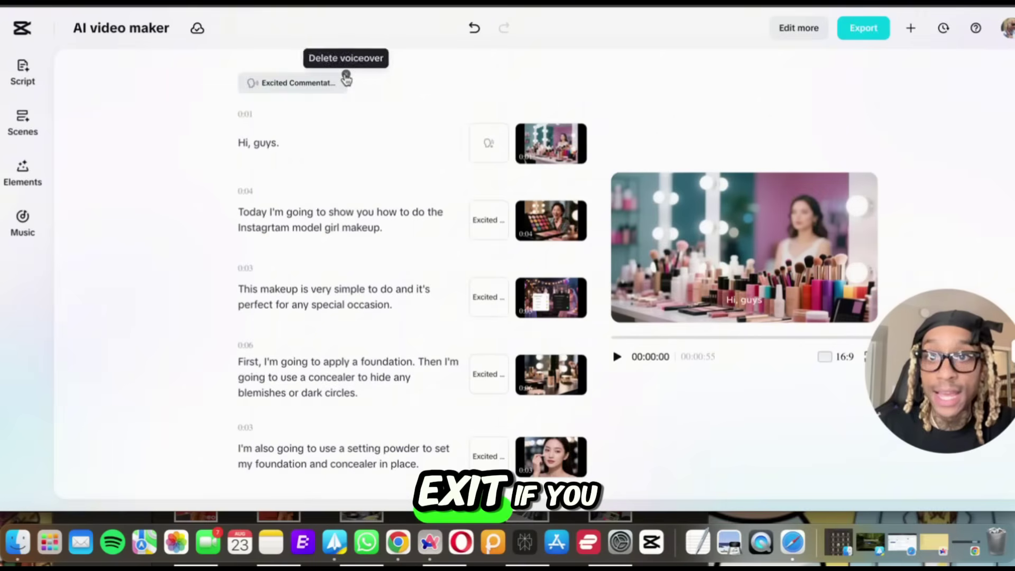
left_click(489, 150)
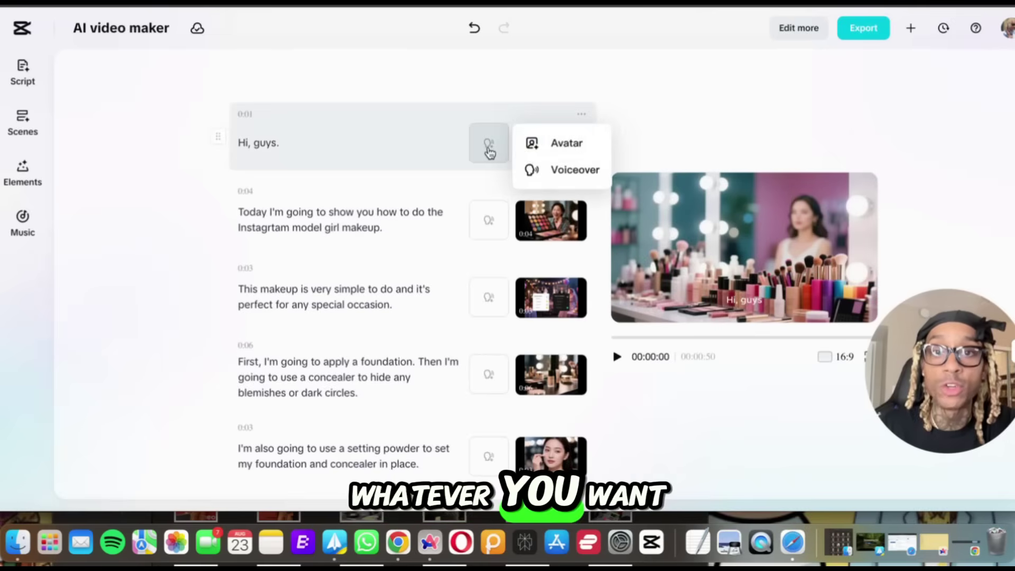
left_click(561, 171)
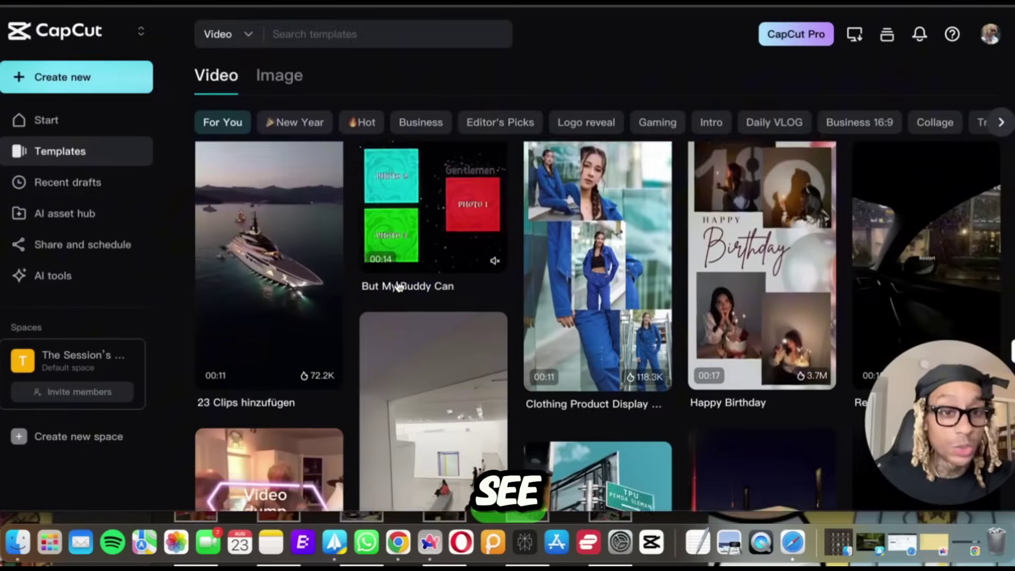
scroll(399, 286, "down", 5)
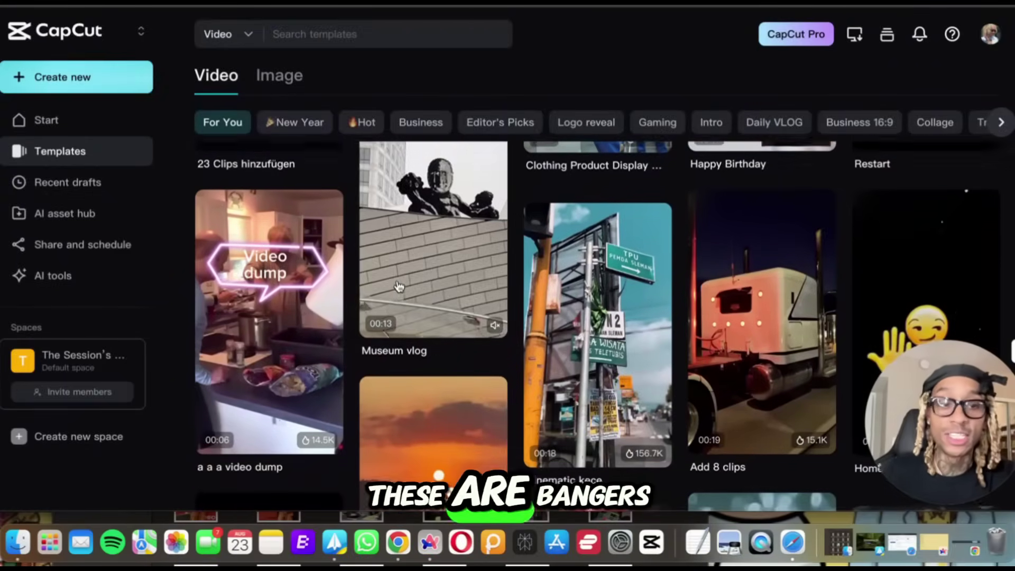
scroll(398, 286, "down", 3)
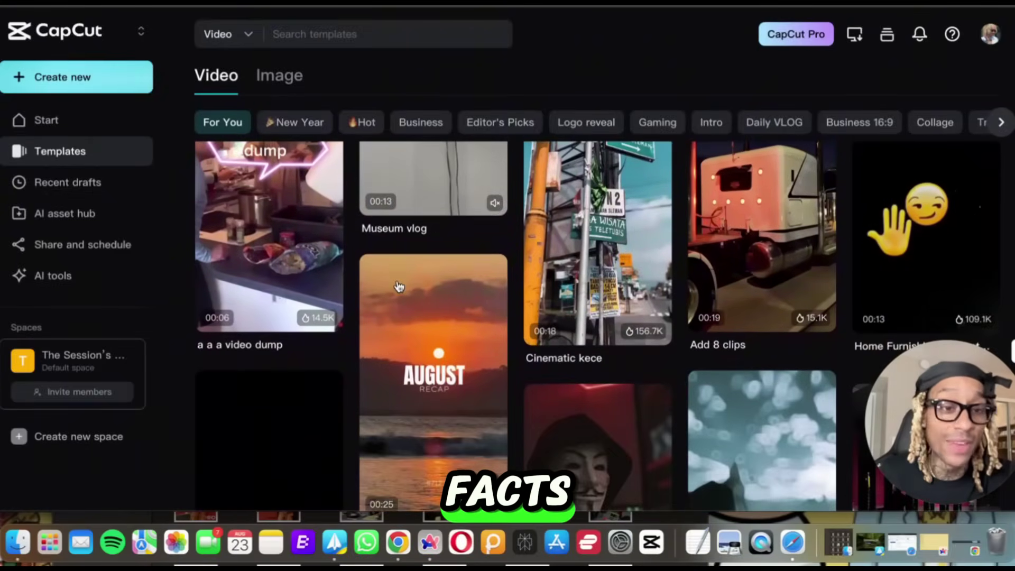
scroll(399, 286, "down", 2)
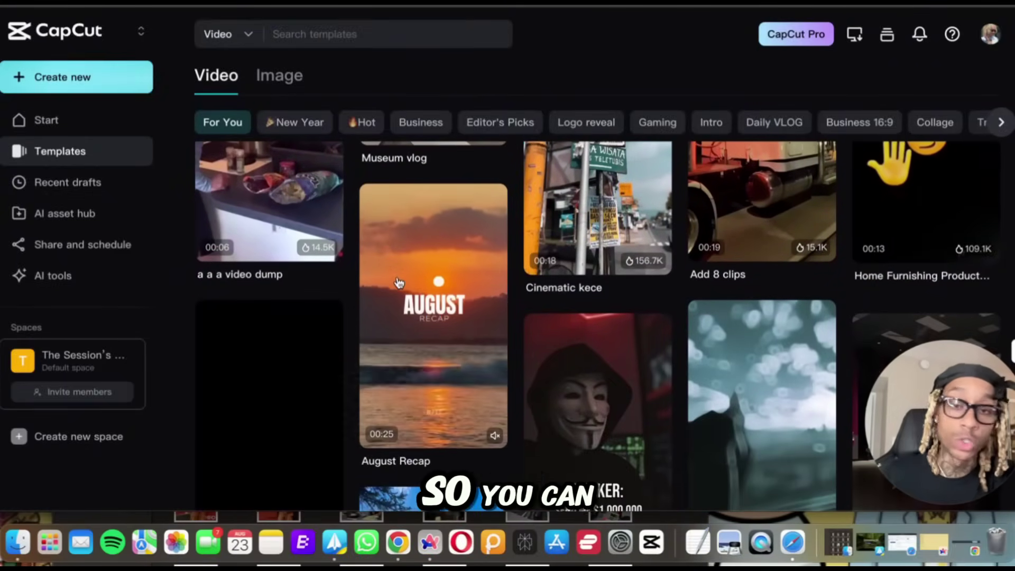
scroll(399, 283, "down", 1)
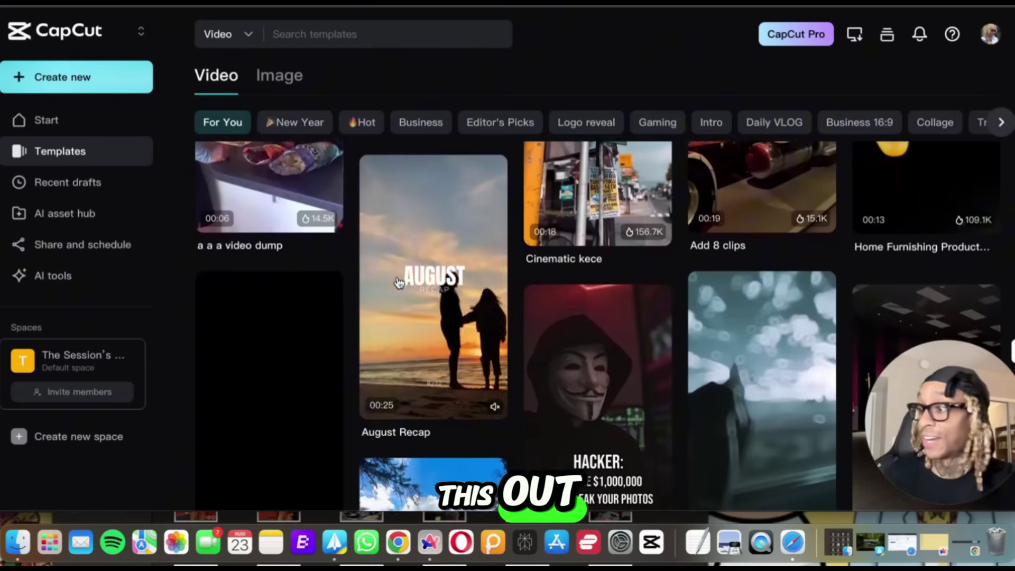
scroll(399, 283, "down", 2)
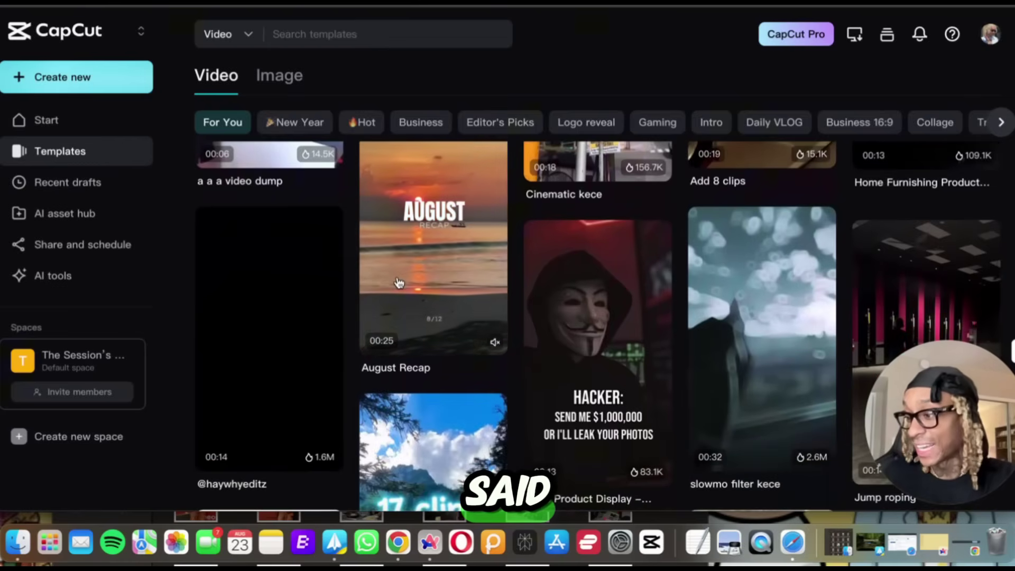
scroll(400, 283, "down", 1)
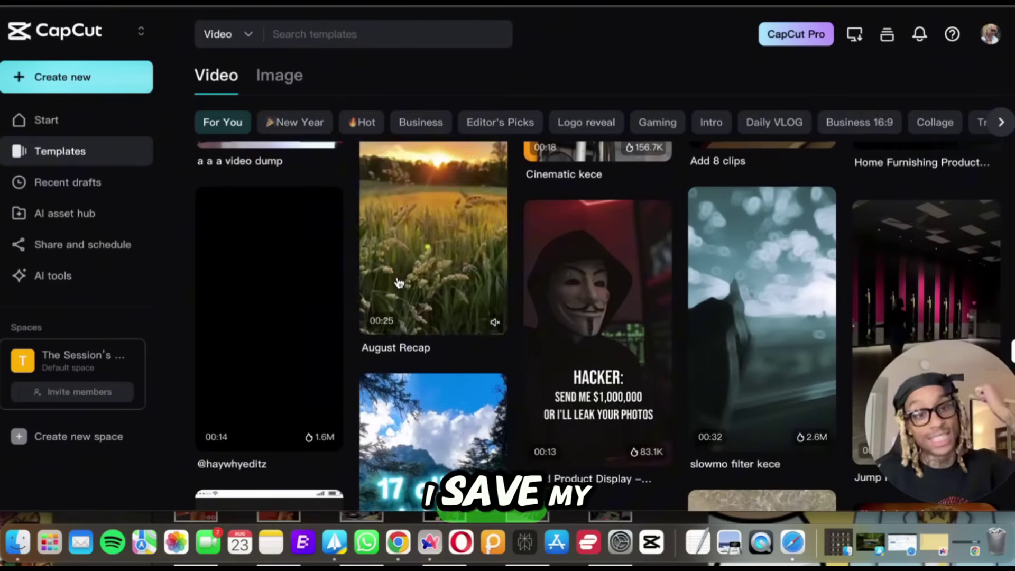
scroll(399, 283, "down", 5)
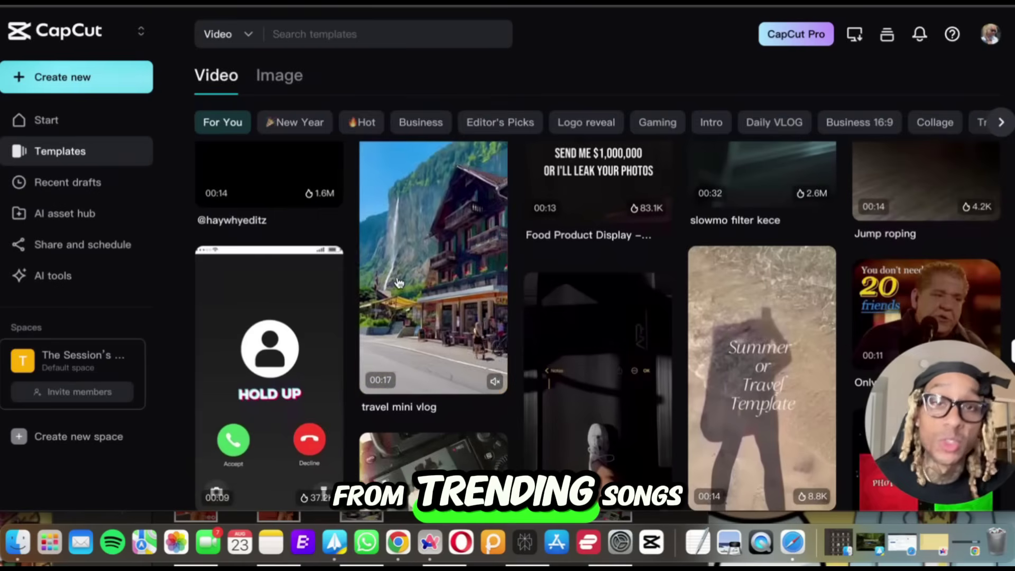
scroll(399, 283, "down", 5)
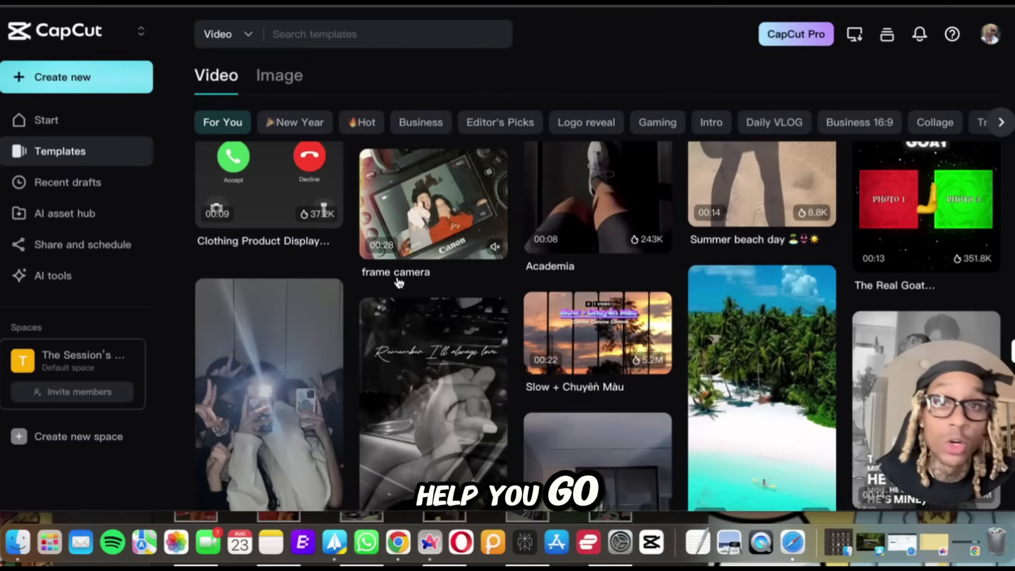
scroll(400, 282, "down", 4)
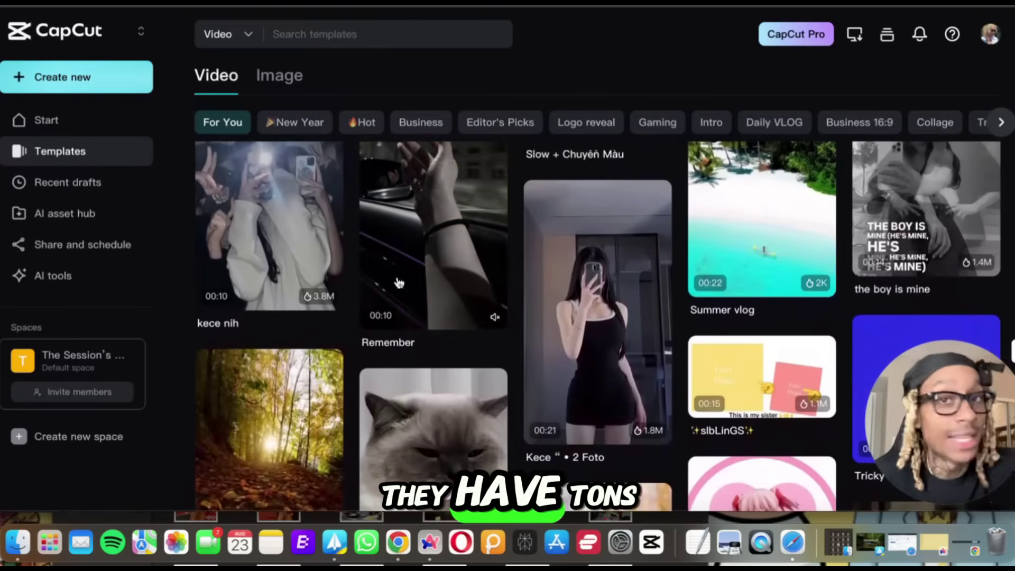
scroll(400, 283, "down", 5)
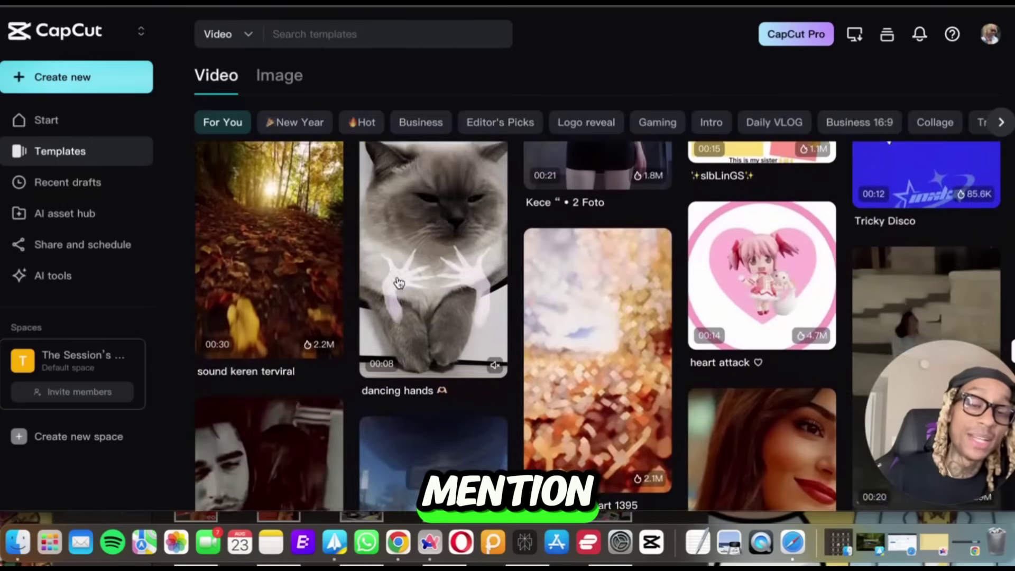
scroll(400, 283, "down", 5)
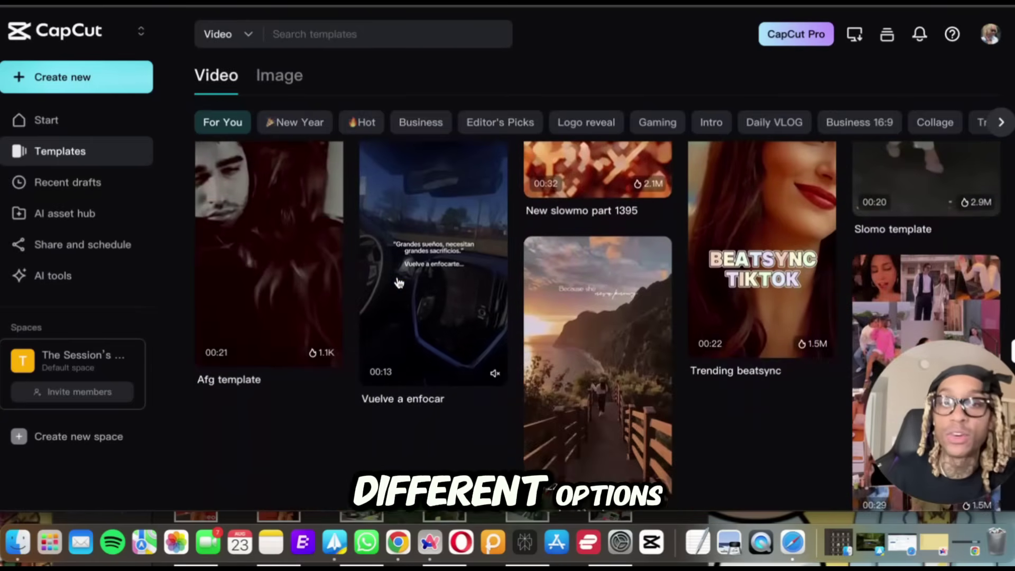
scroll(399, 283, "down", 4)
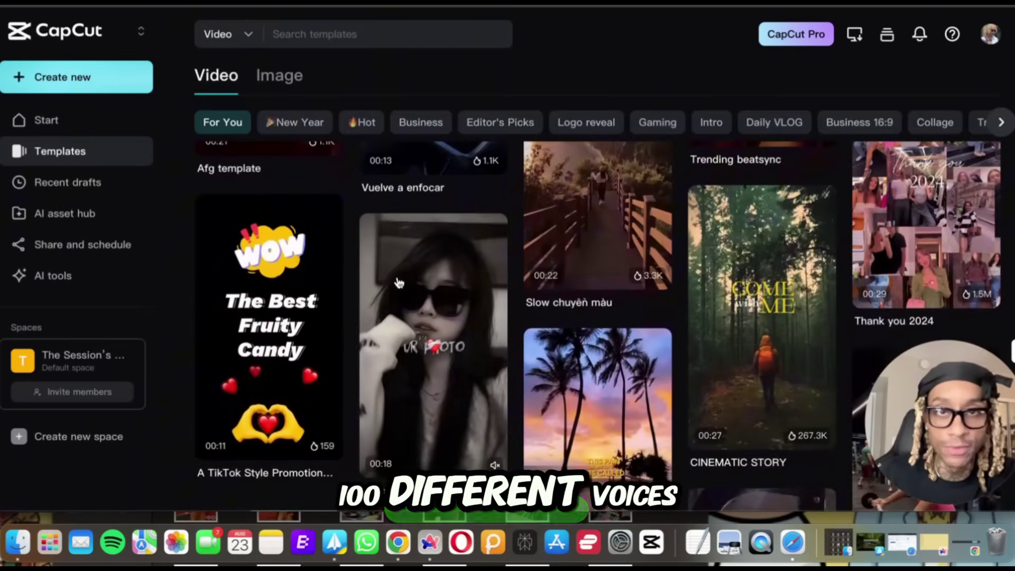
scroll(399, 283, "down", 4)
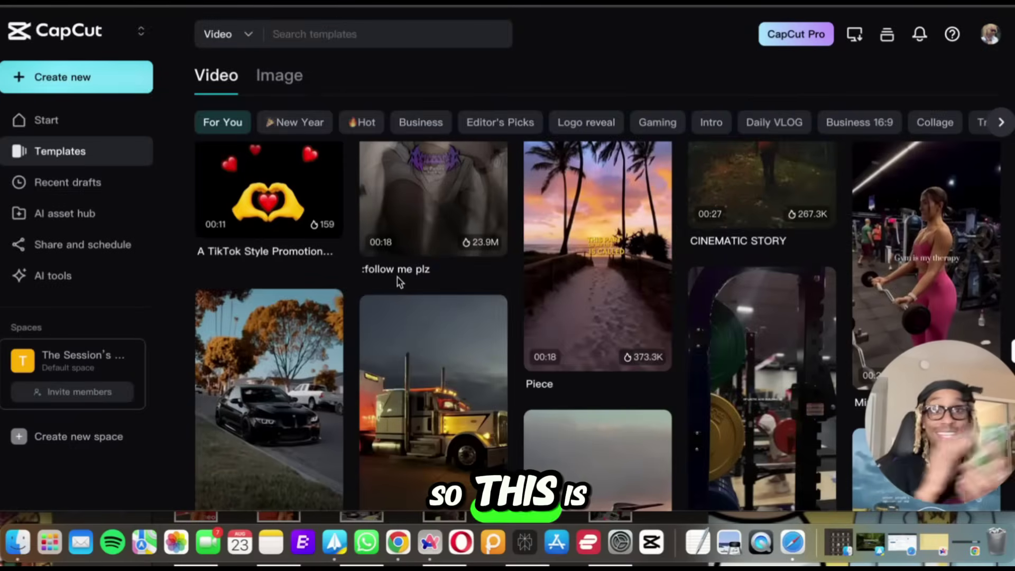